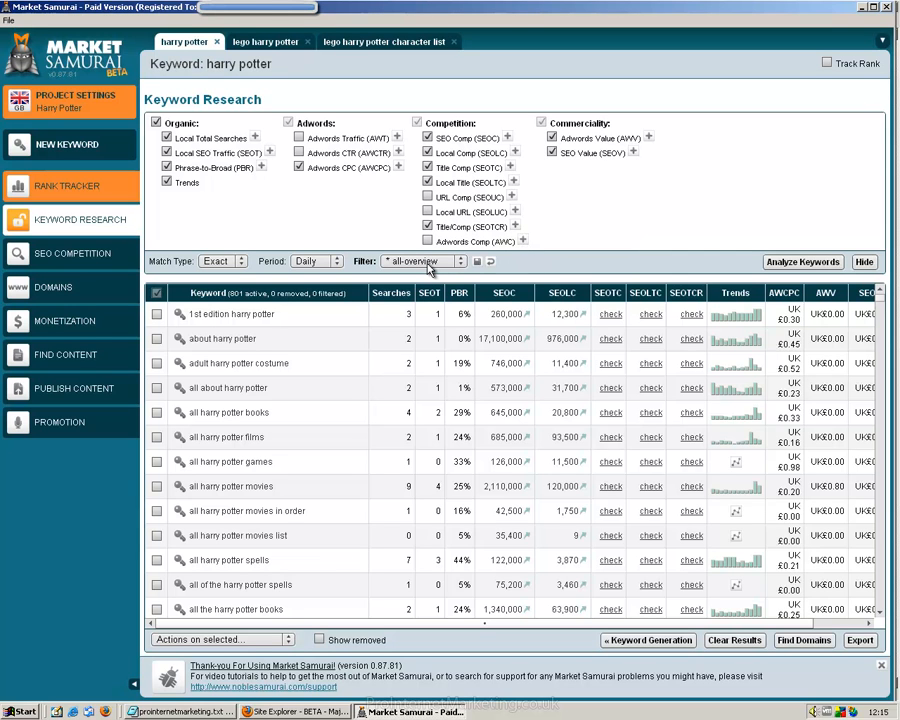
# Step: Change the keyword list's match type to Phrase and highlight the keyword "all harry potter books"
pyautogui.click(221, 263)
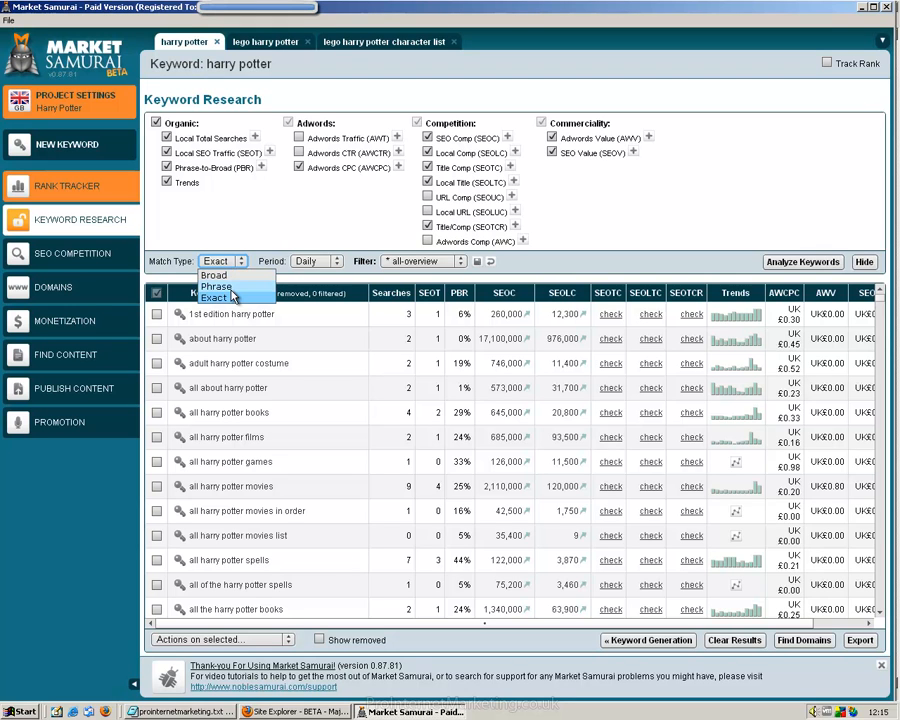
pyautogui.click(225, 287)
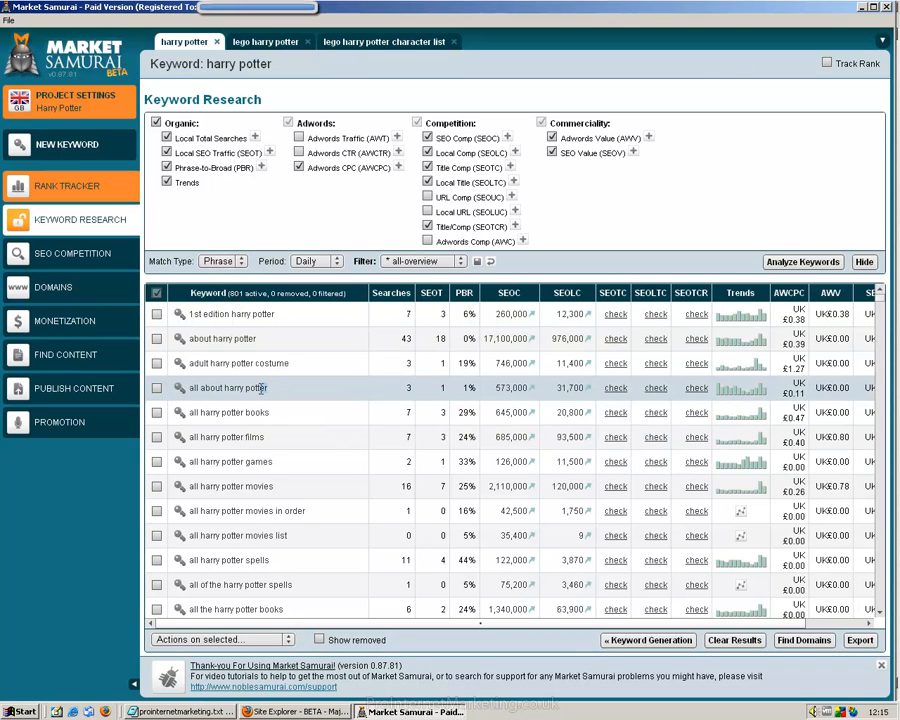
pyautogui.moveTo(276, 413); pyautogui.dragTo(185, 412)
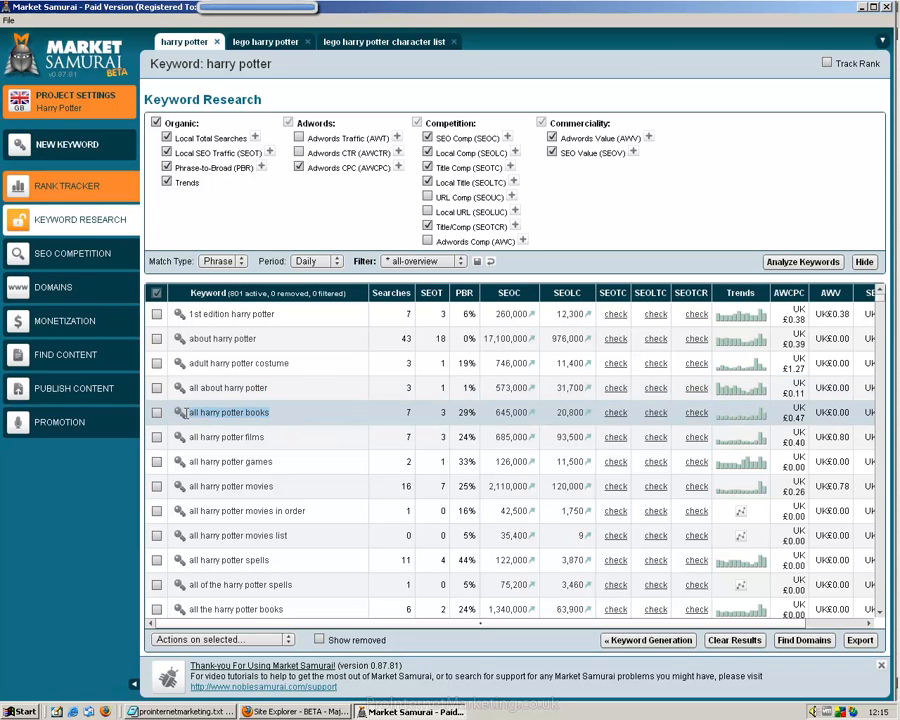
pyautogui.click(252, 237)
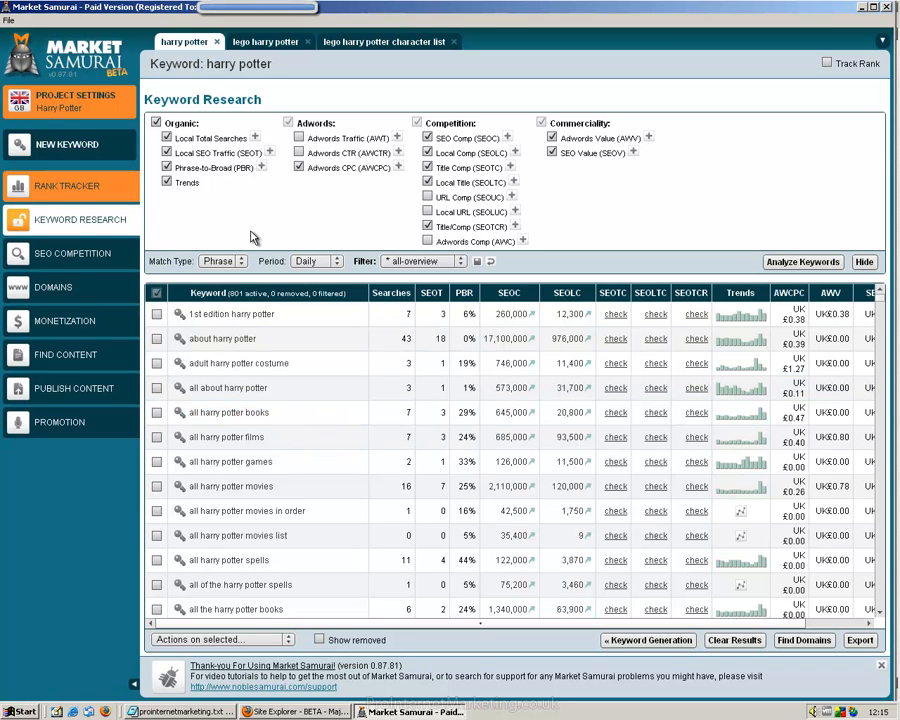
# Step: Switch to Notepad and write all harry potter games above the web address, with the same phrase in double quotes on the line below
pyautogui.click(338, 711)
pyautogui.click(362, 711)
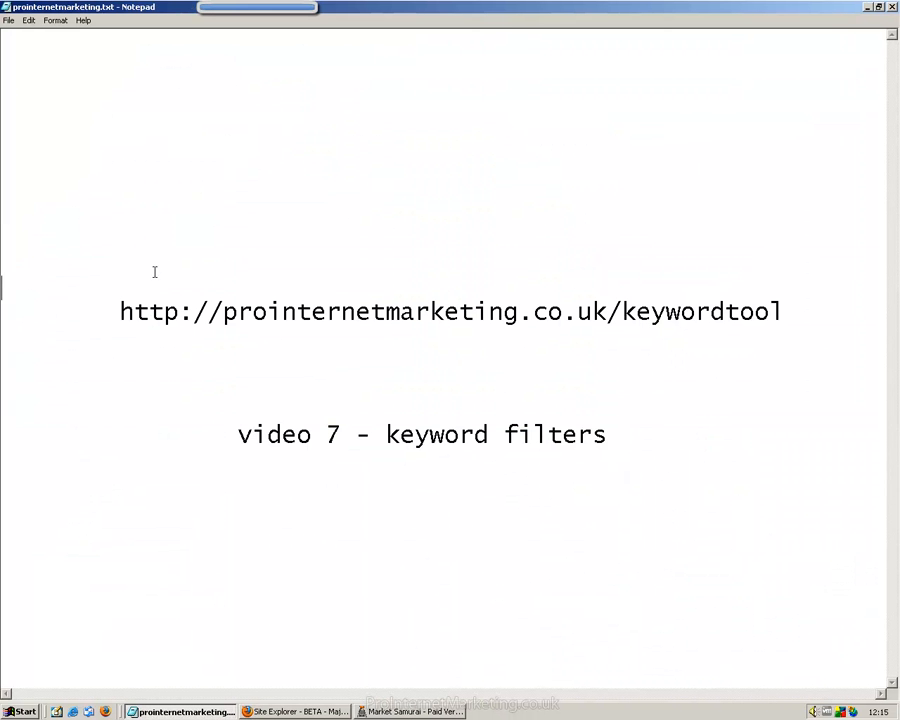
pyautogui.click(106, 150)
pyautogui.write('all harry ')
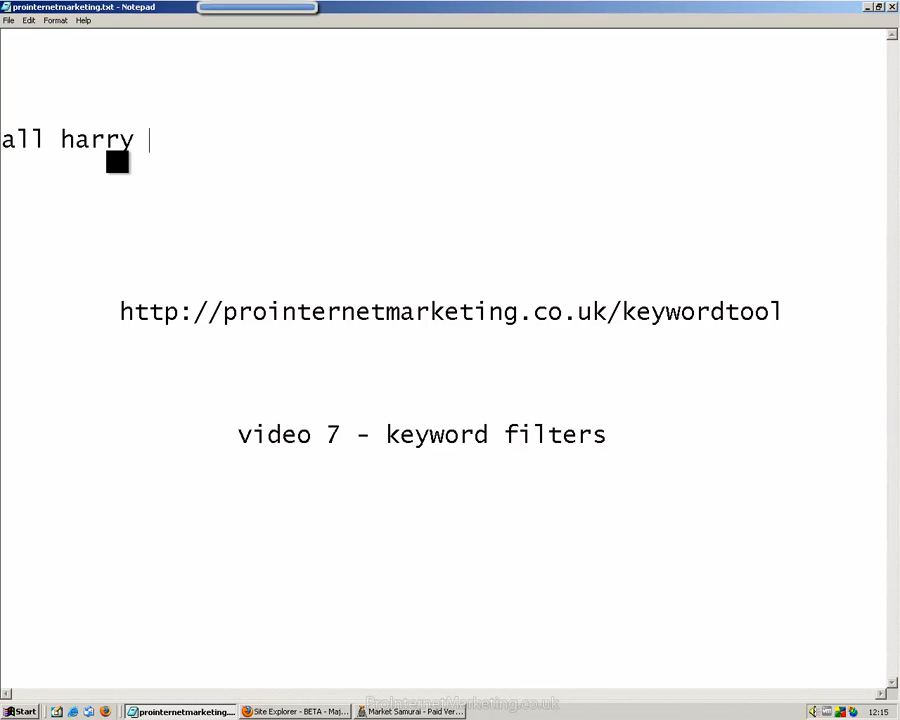
pyautogui.write('potter games')
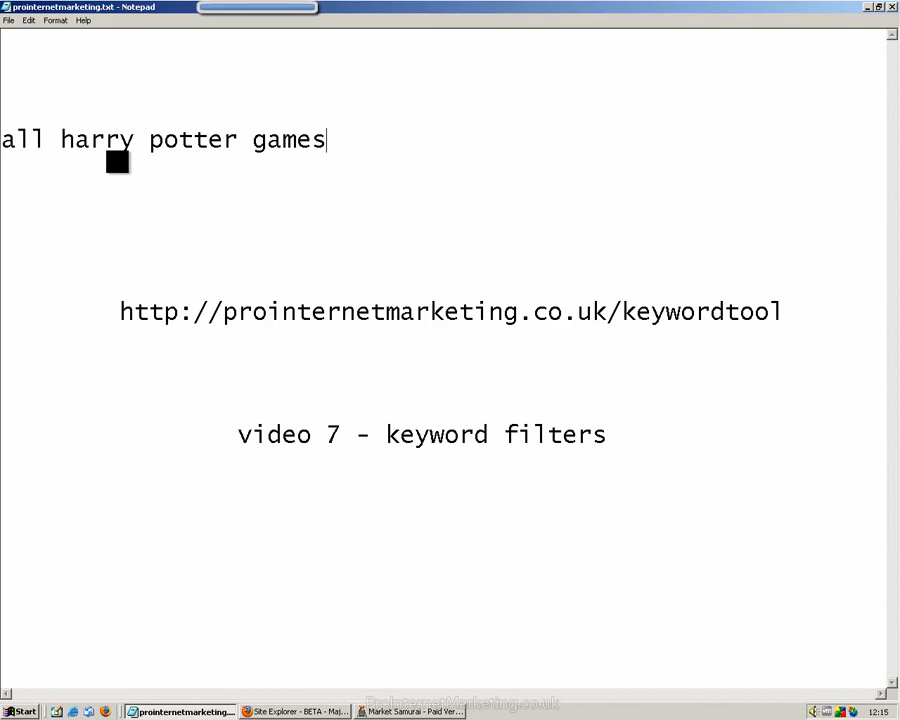
pyautogui.press('Return')
pyautogui.write('"all ha')
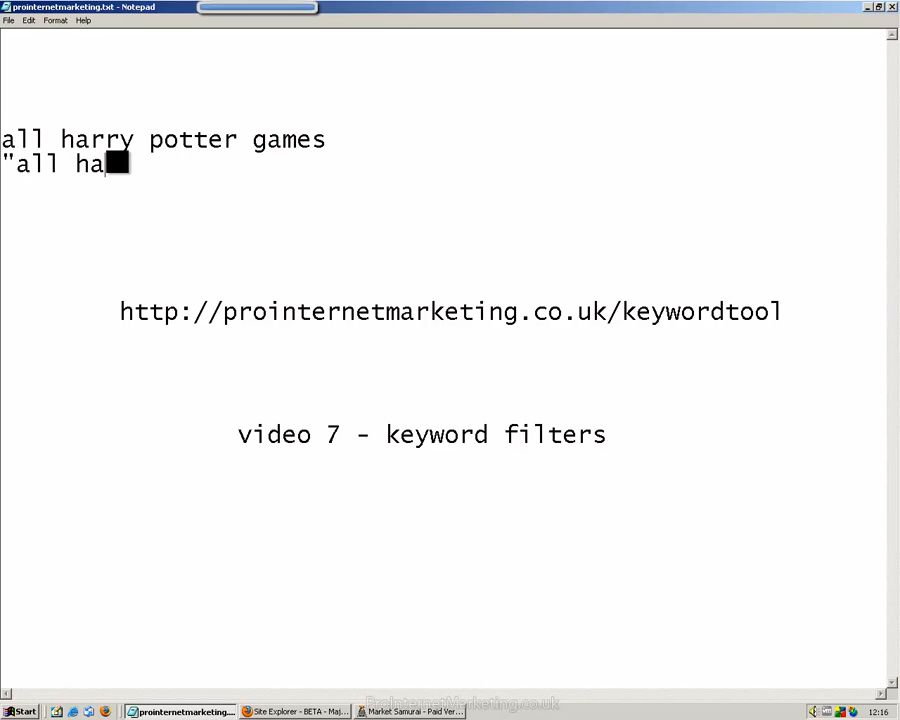
pyautogui.write('rry potter games"')
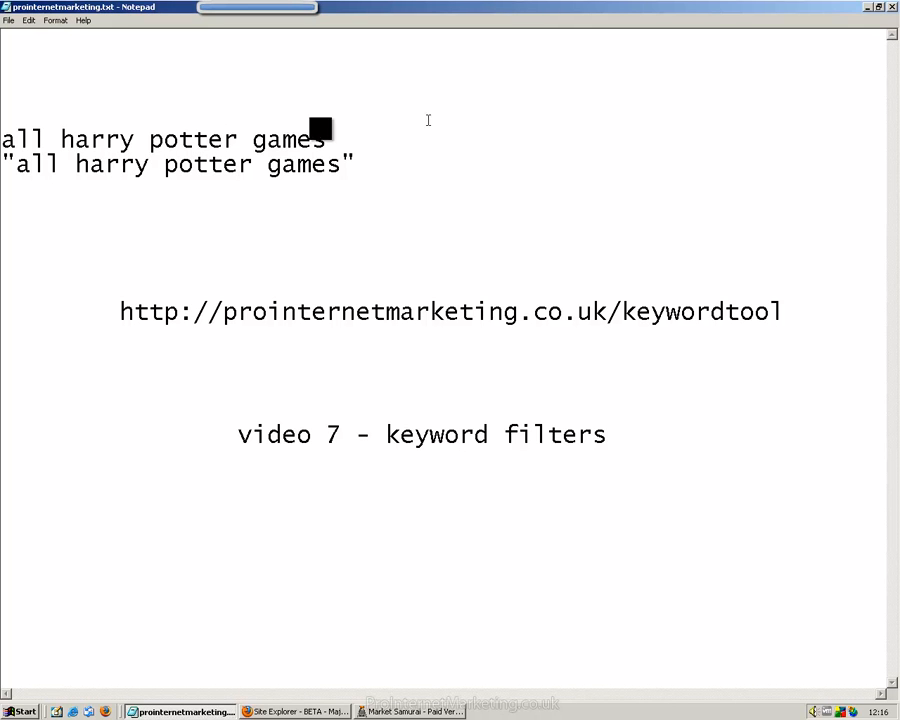
# Step: Switch to Firefox, close the open pages and load google.co.uk
pyautogui.click(343, 712)
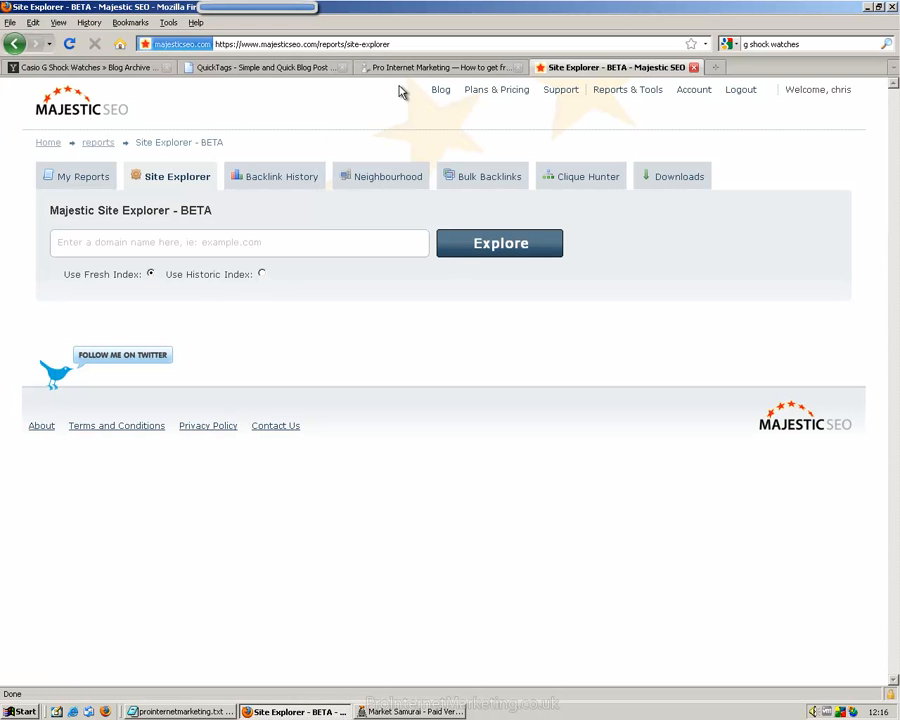
pyautogui.click(167, 68)
pyautogui.click(167, 68)
pyautogui.click(168, 68)
pyautogui.click(167, 68)
pyautogui.write('google.co.uk')
pyautogui.press('Return')
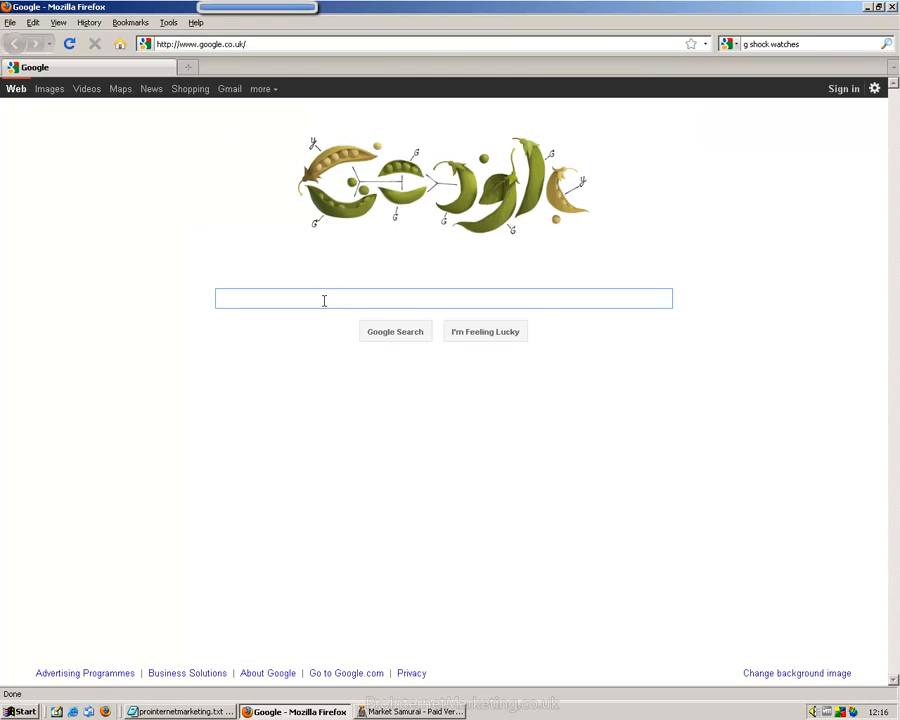
# Step: Search Google for all harry potter games, first unquoted and again as an exact phrase in double quotes
pyautogui.write('all harry pot')
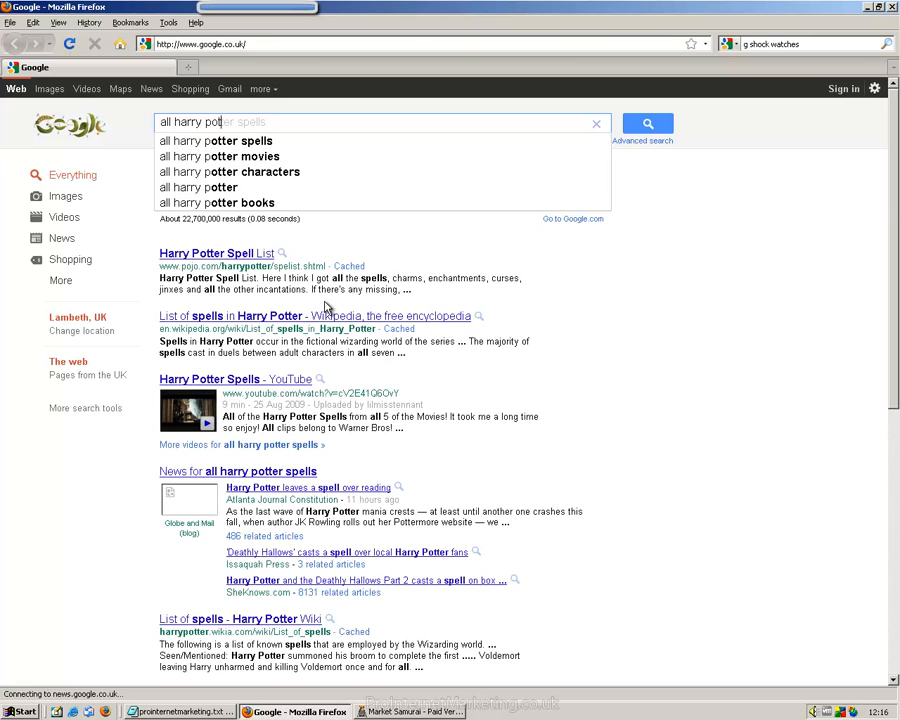
pyautogui.write('ter games')
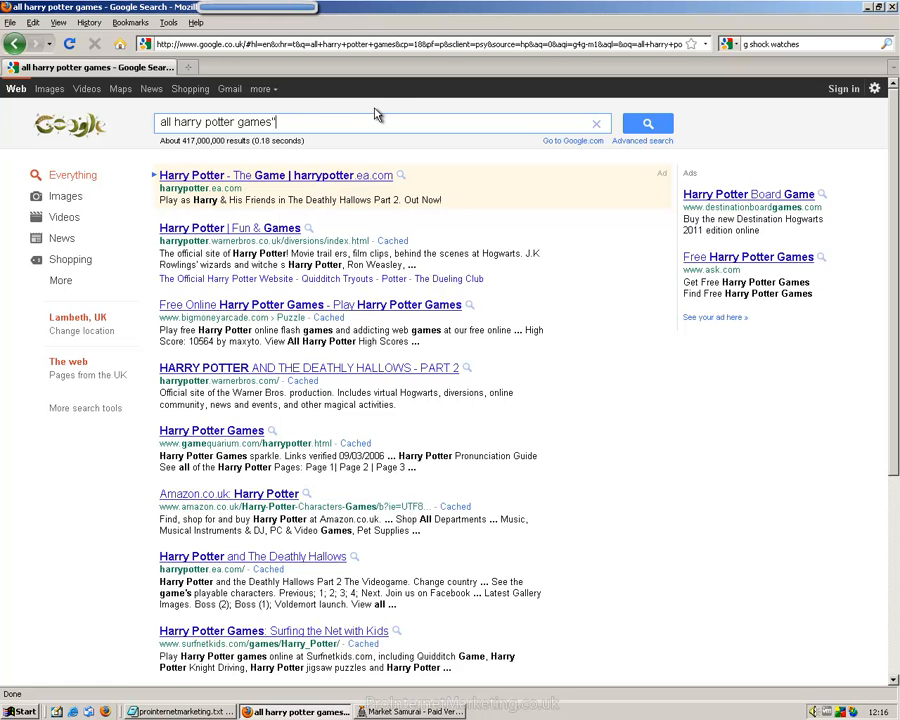
pyautogui.press('Home')
pyautogui.write('"')
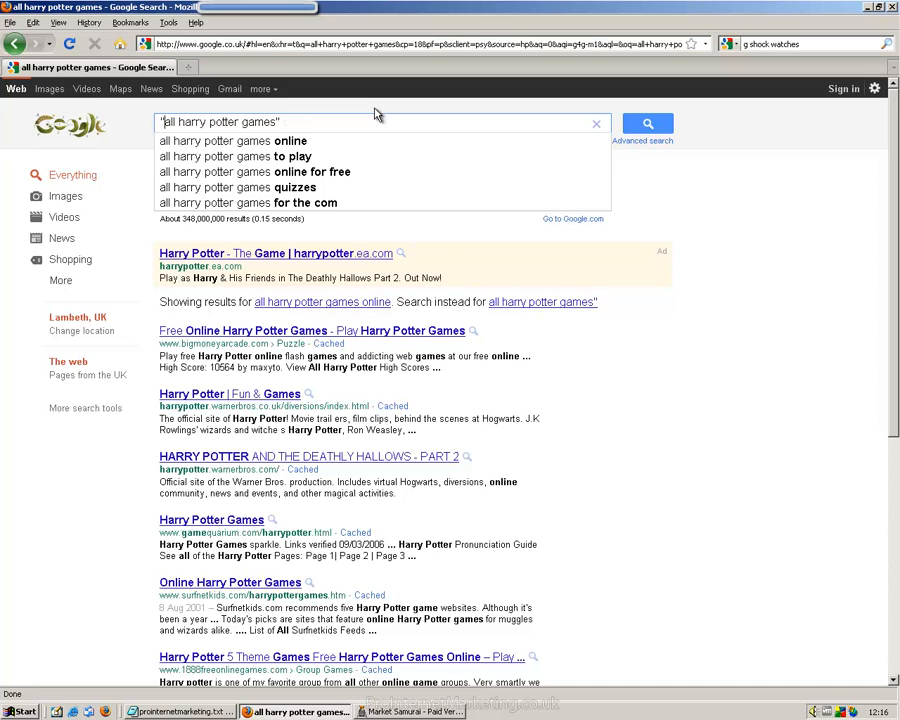
pyautogui.press('Return')
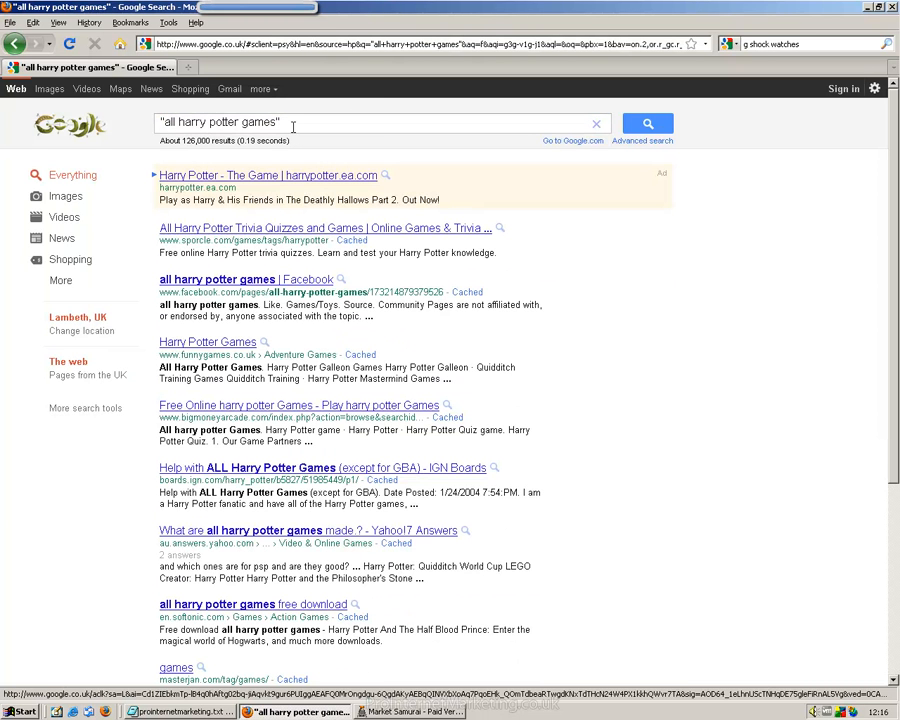
pyautogui.moveTo(303, 122); pyautogui.dragTo(142, 123)
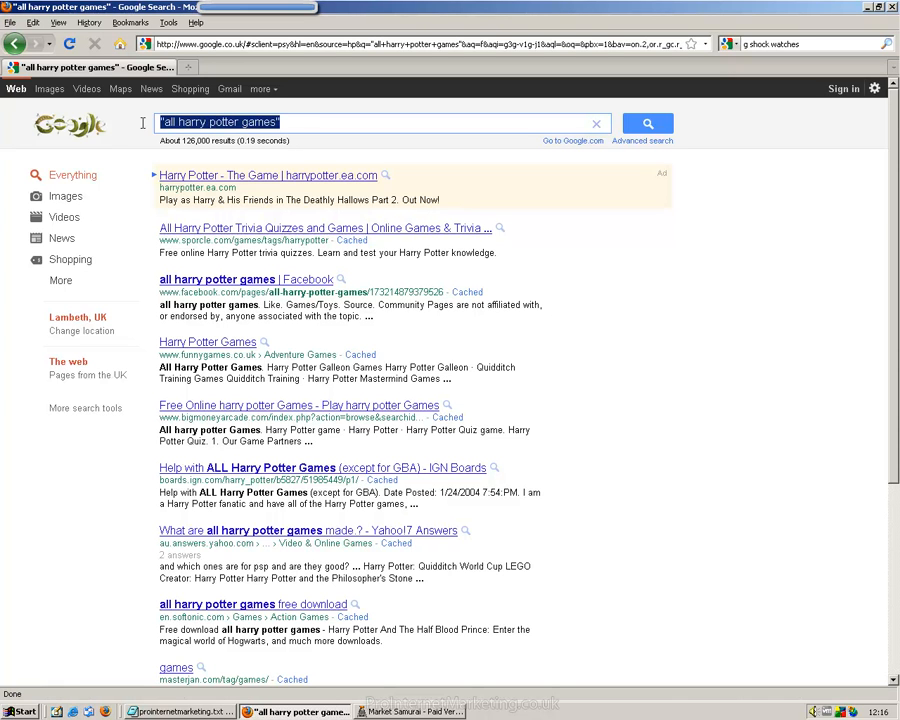
pyautogui.click(286, 126)
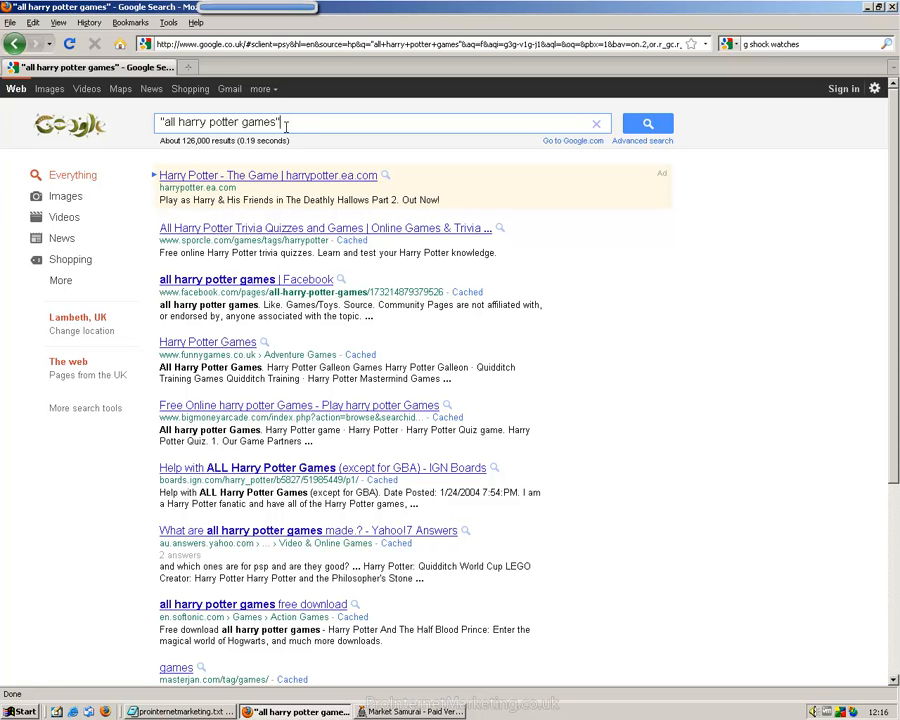
# Step: Switch to Market Samurai and set the keyword list's match type to Exact
pyautogui.click(447, 710)
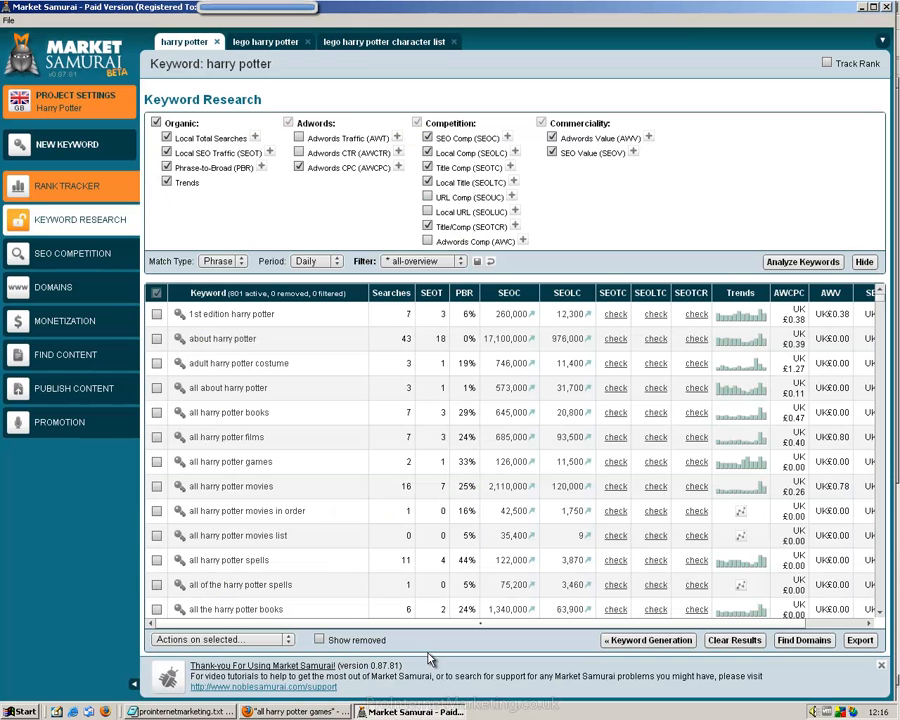
pyautogui.click(225, 261)
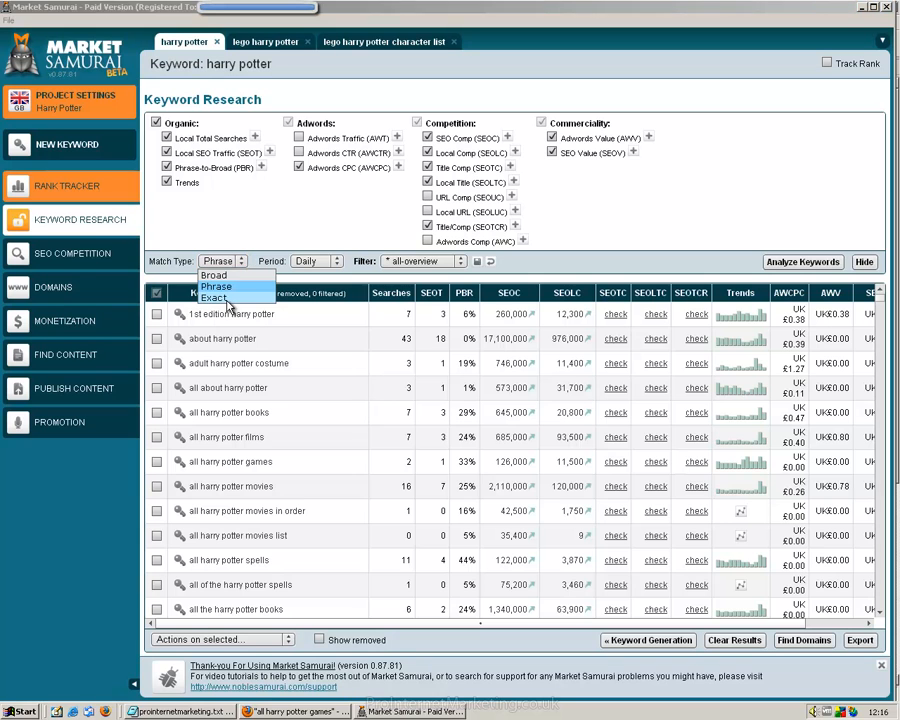
pyautogui.click(226, 298)
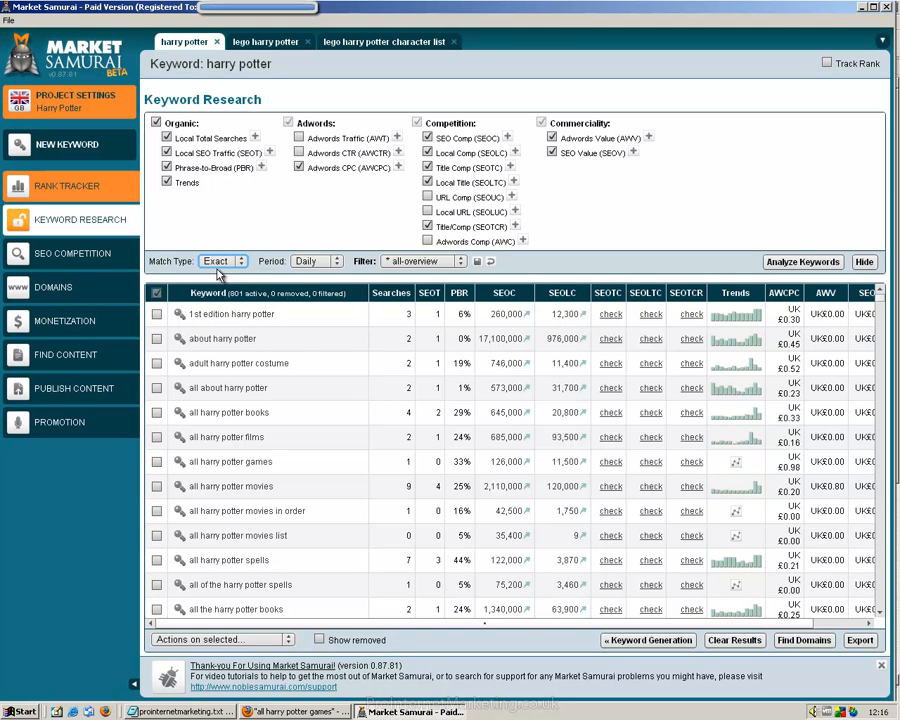
# Step: Switch to Firefox and open the Google AdWords Keyword Tool in a new tab by looking up google keyword external
pyautogui.click(296, 711)
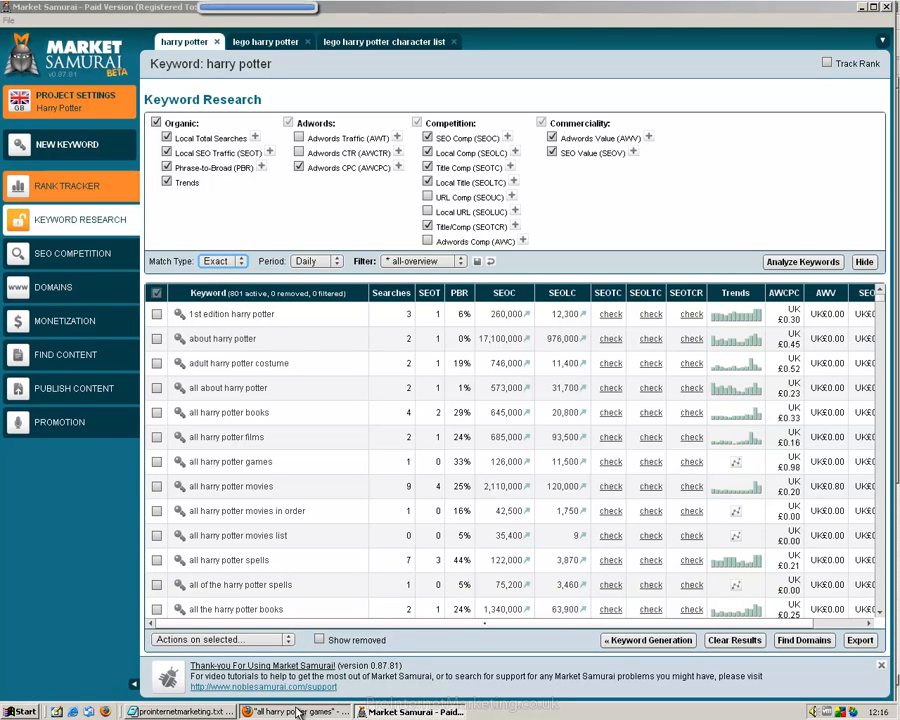
pyautogui.click(187, 67)
pyautogui.write('google keyword external')
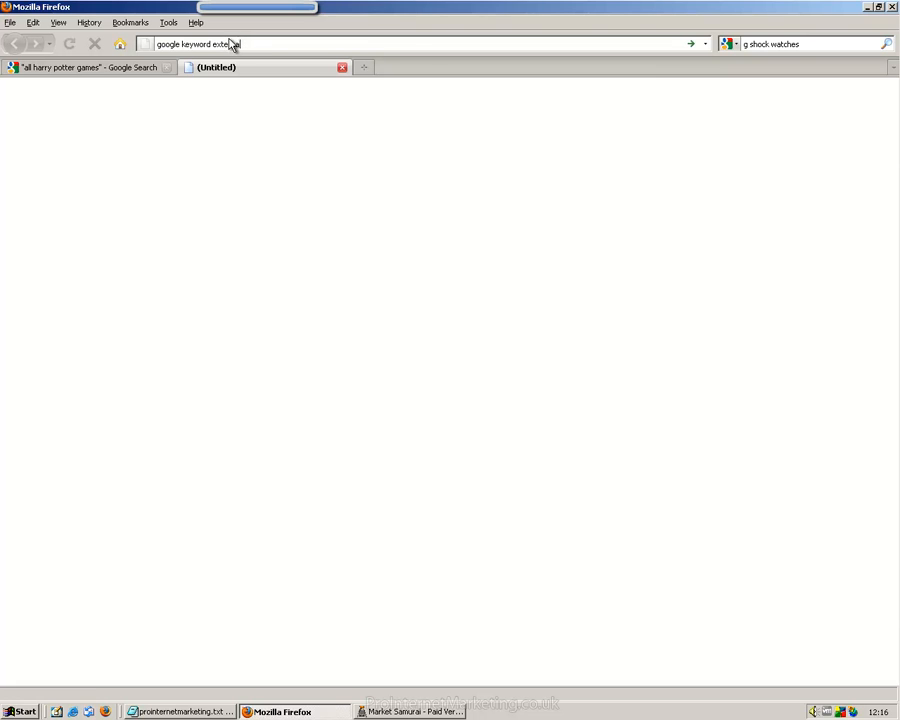
pyautogui.press('Return')
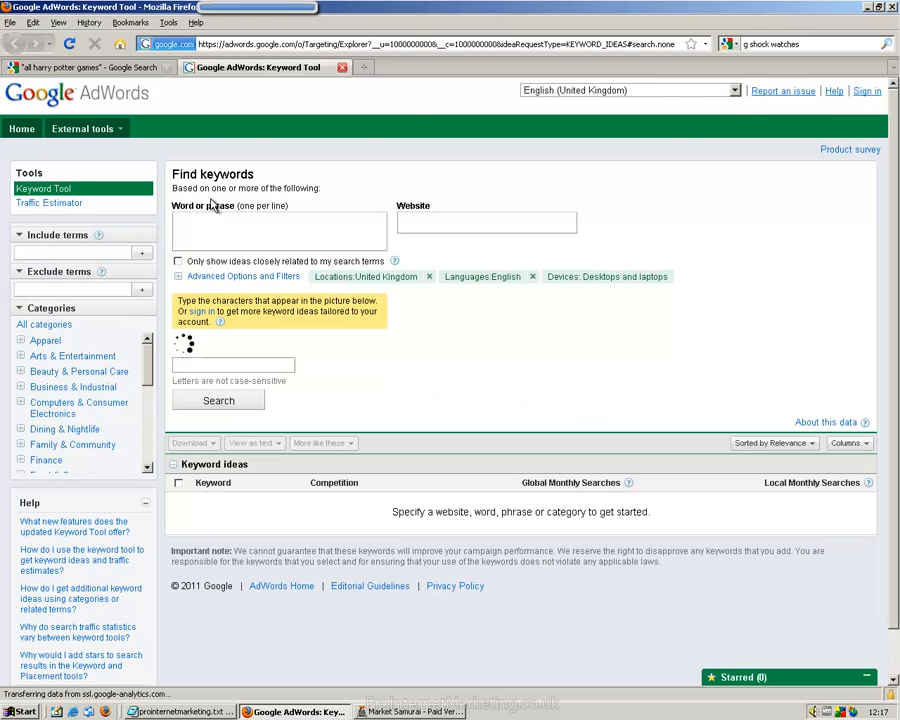
# Step: Search the Keyword Tool for the phrase all harry potter games, filling in the CAPTCHA verification field
pyautogui.write('all ha')
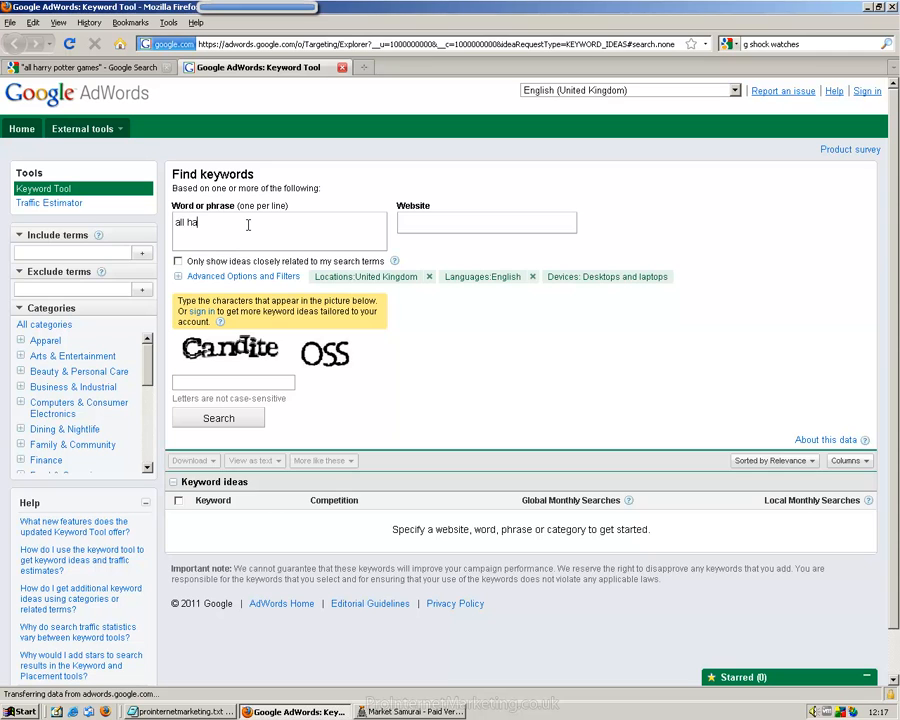
pyautogui.write('rry potter games')
pyautogui.scroll(-1, 850, 250)
pyautogui.scroll(1, 857, 198)
pyautogui.click(180, 380)
pyautogui.write('c')
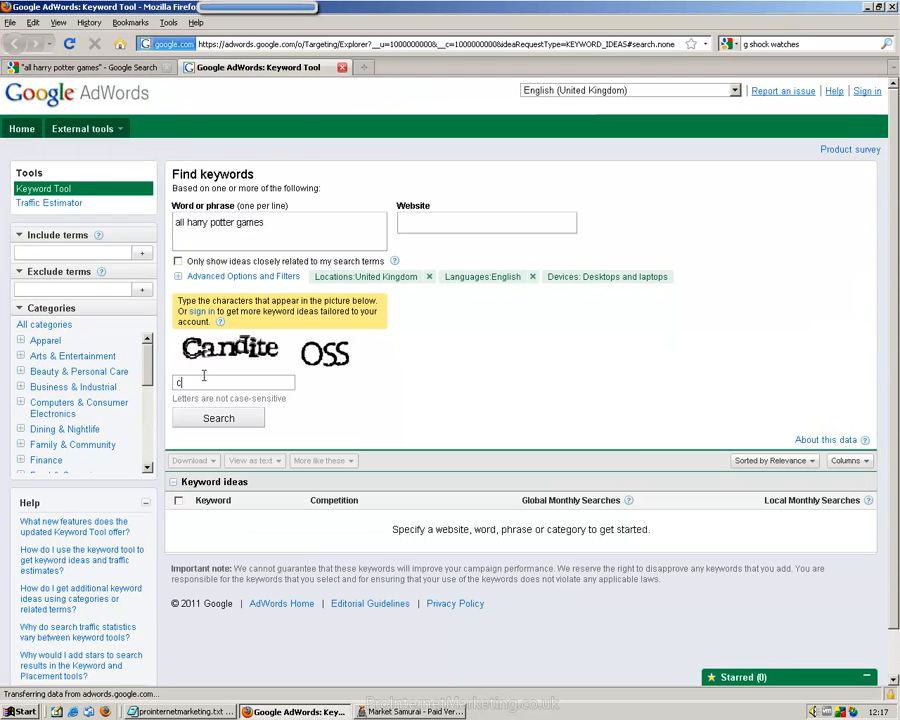
pyautogui.write('andite oss')
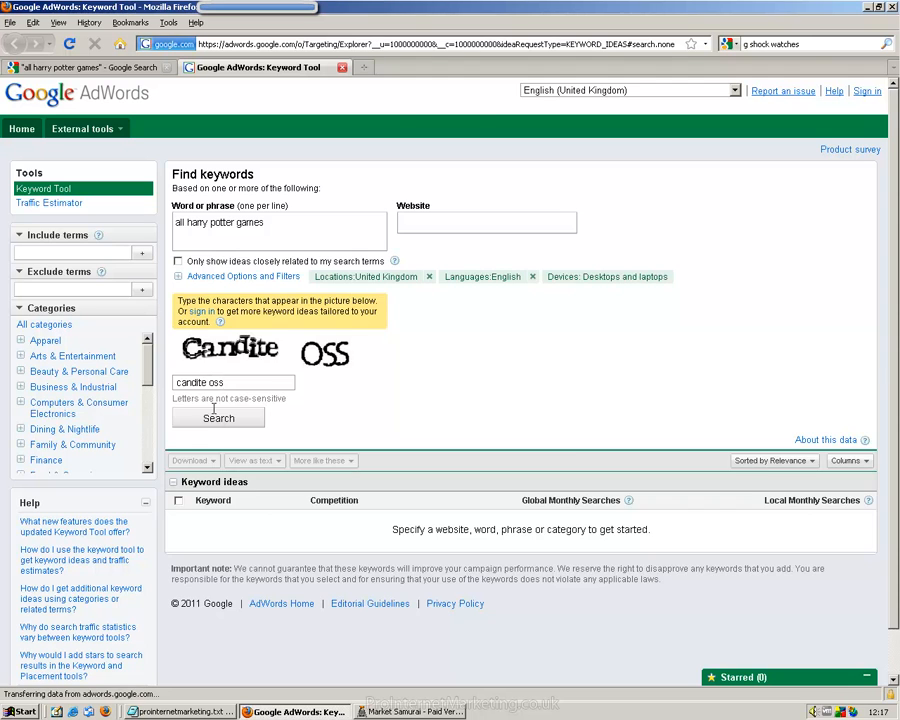
pyautogui.click(236, 417)
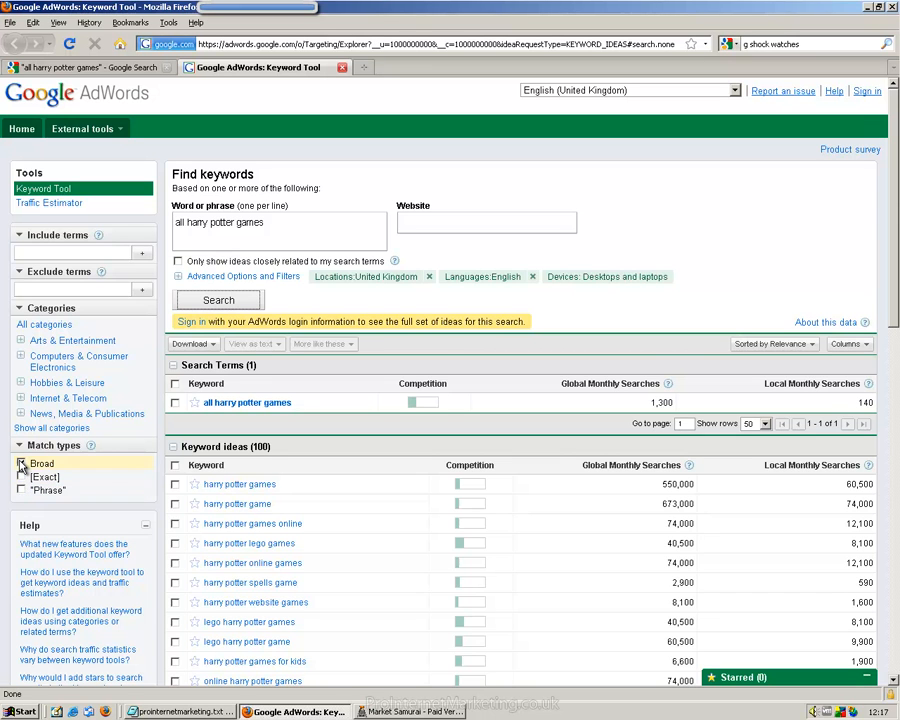
# Step: Limit the Keyword Tool results to the [Exact] match type by enabling it and disabling Broad
pyautogui.click(21, 476)
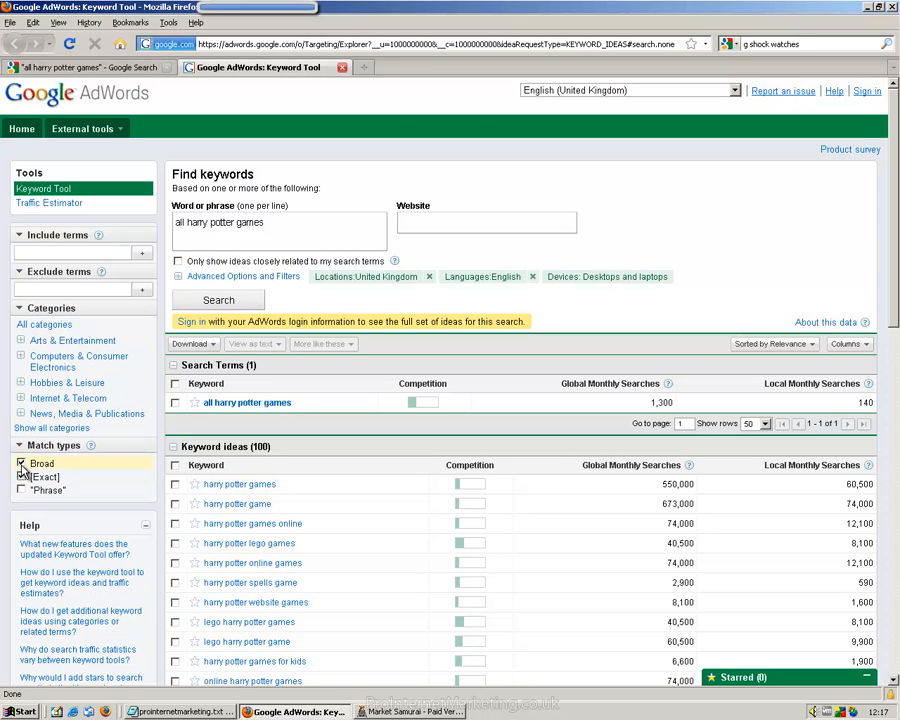
pyautogui.click(21, 463)
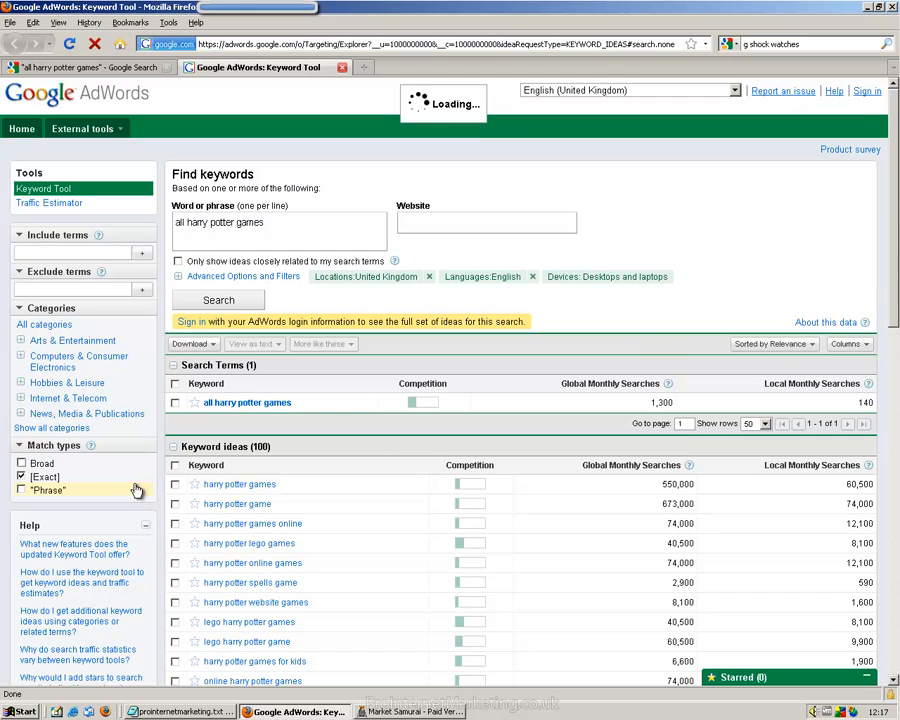
# Step: Switch to Market Samurai and view the keyword figures for the Monthly and Weekly periods, returning the period to Daily
pyautogui.click(390, 712)
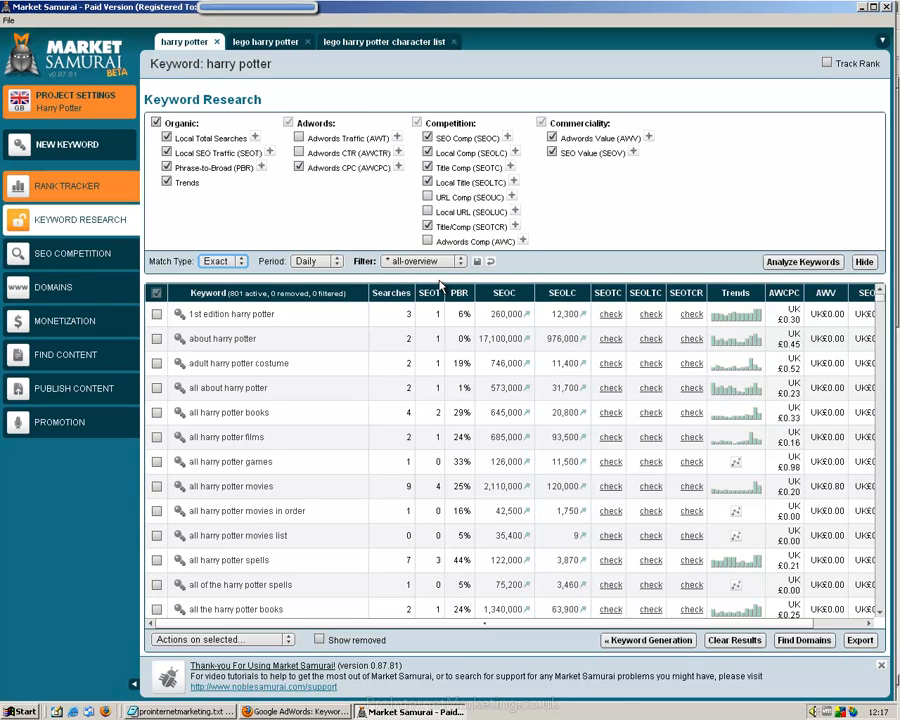
pyautogui.click(324, 264)
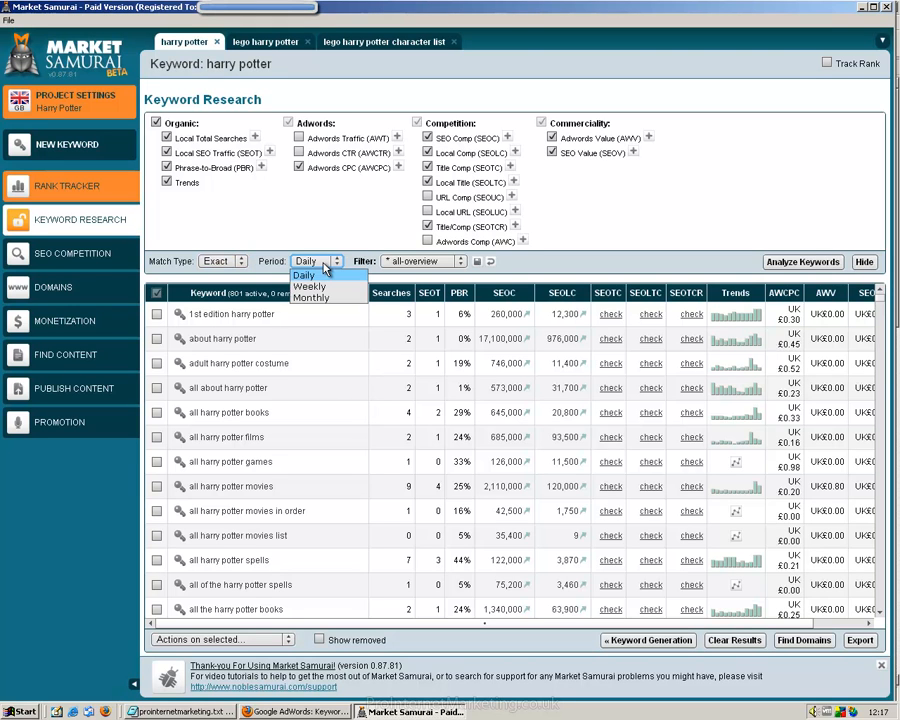
pyautogui.click(305, 296)
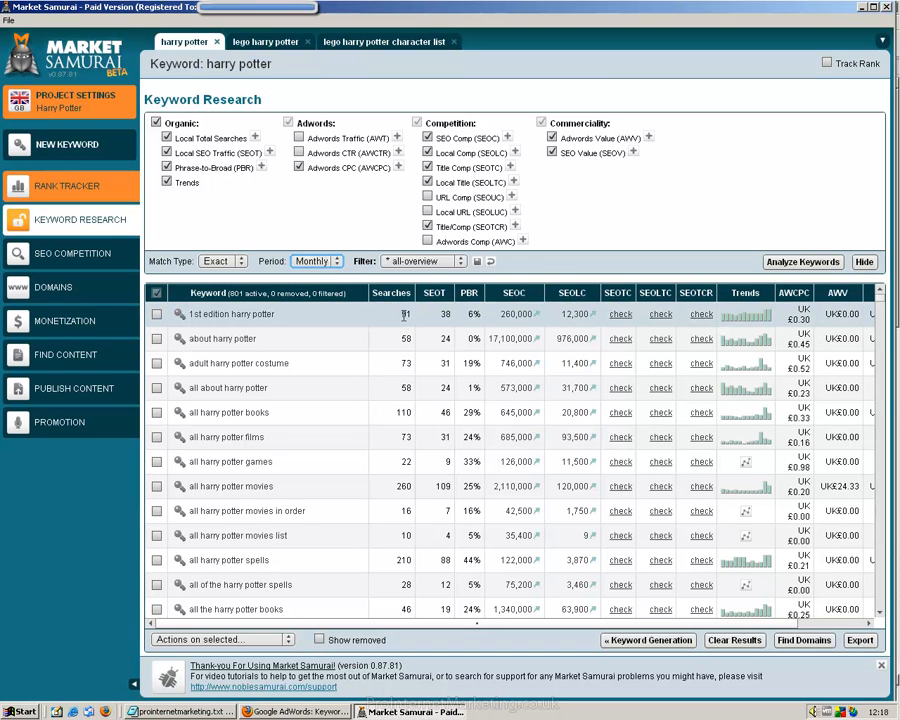
pyautogui.click(316, 263)
pyautogui.click(318, 288)
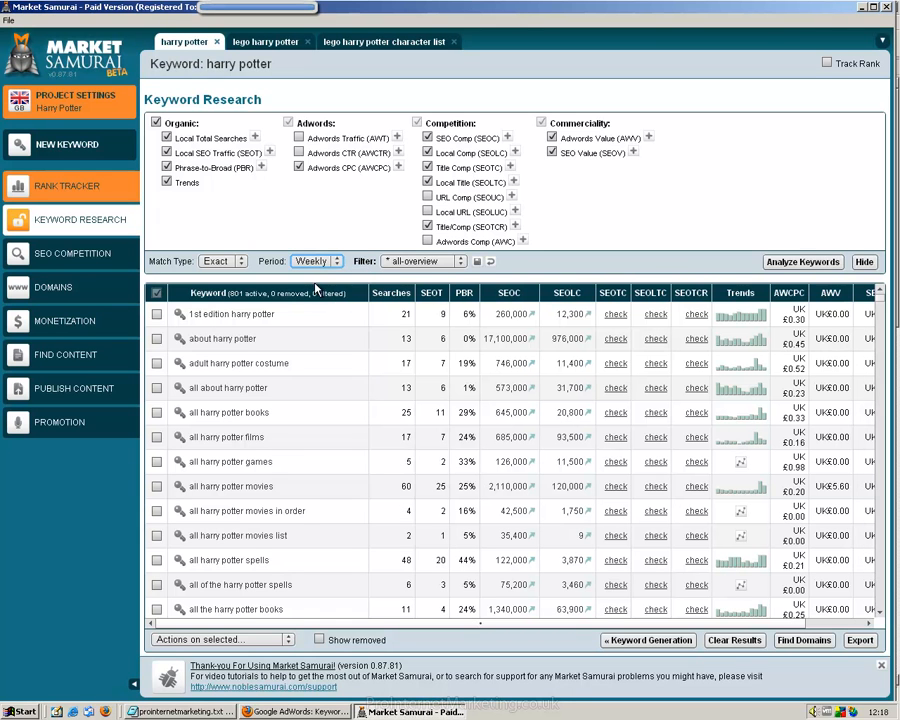
pyautogui.click(320, 263)
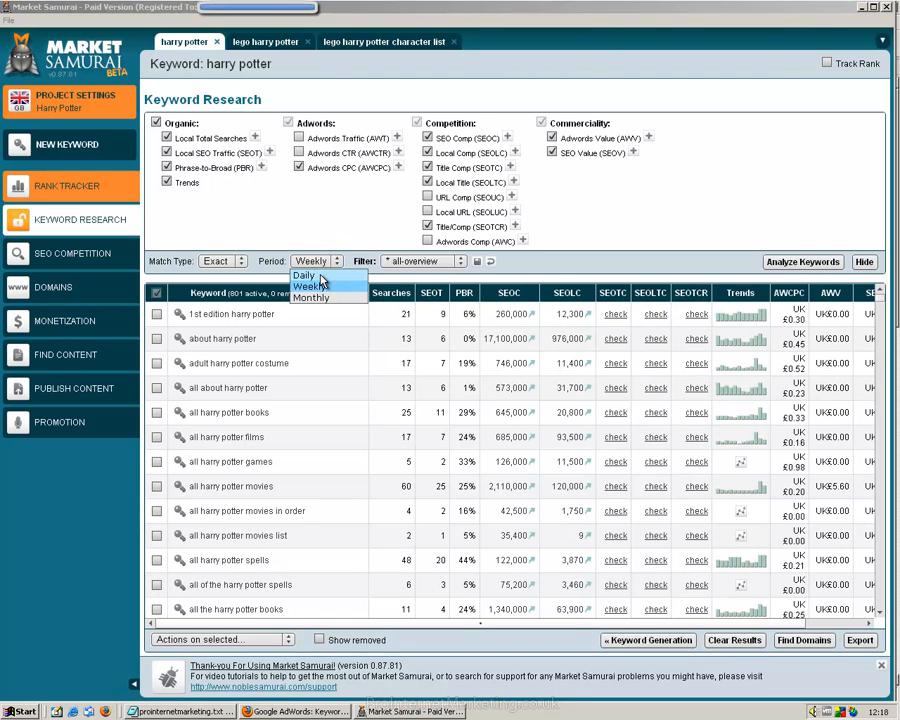
pyautogui.click(305, 275)
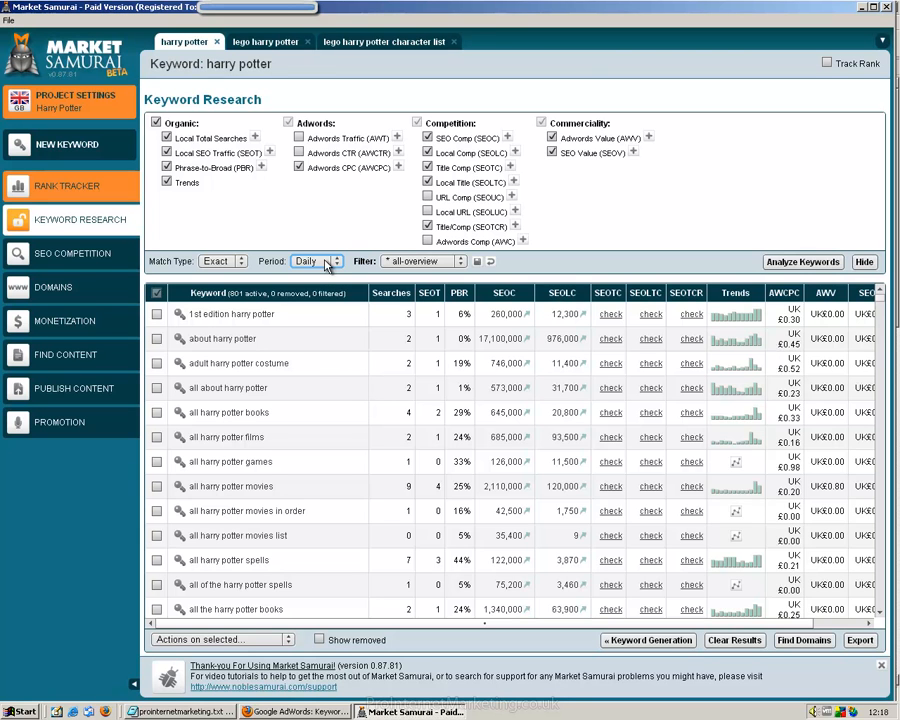
# Step: Switch to Firefox to review the exact-match searches for all harry potter games, and return to Market Samurai
pyautogui.click(296, 711)
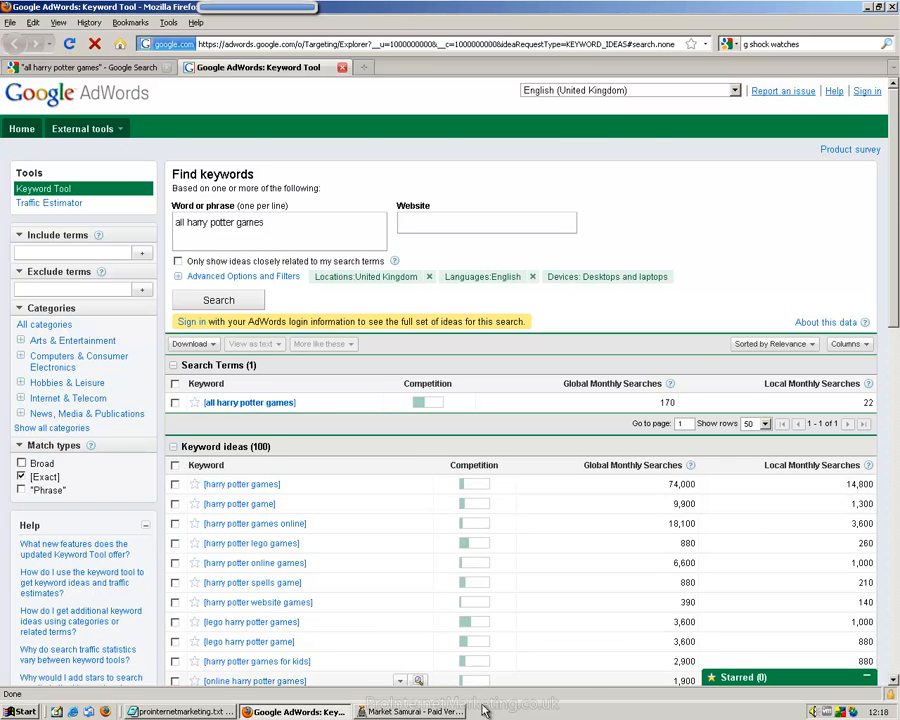
pyautogui.click(440, 712)
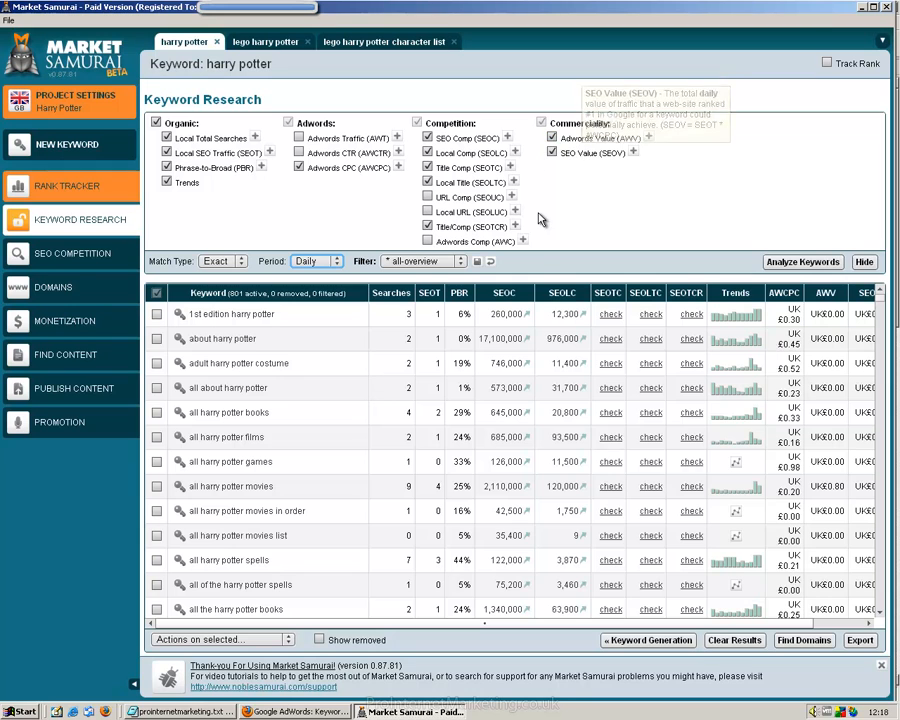
# Step: View the harry potter keyword list with the No Filters preset and with the Golden Rules preset
pyautogui.click(419, 263)
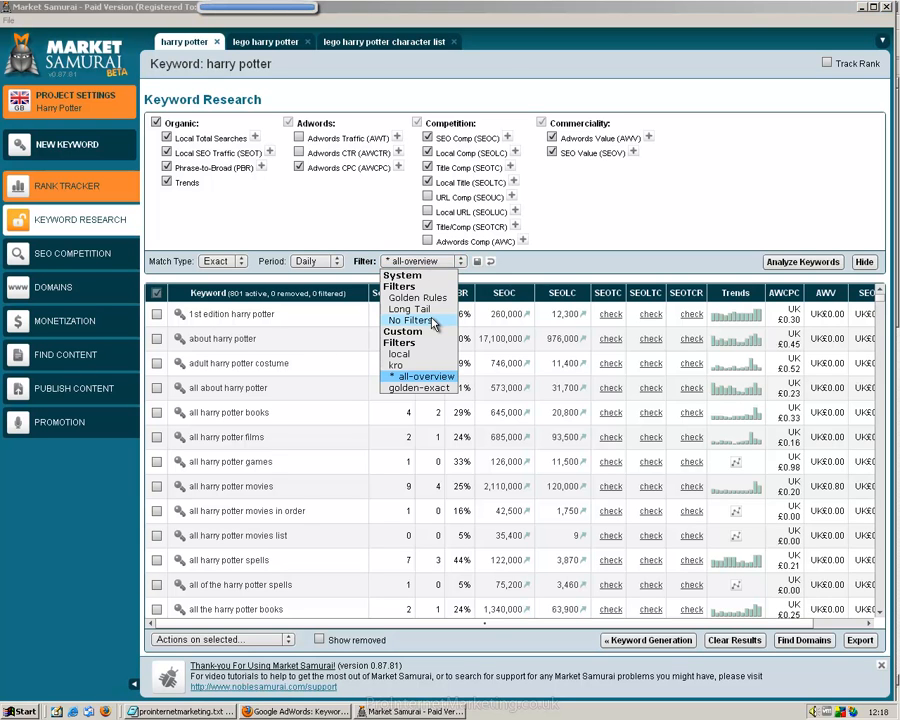
pyautogui.click(433, 321)
pyautogui.click(412, 261)
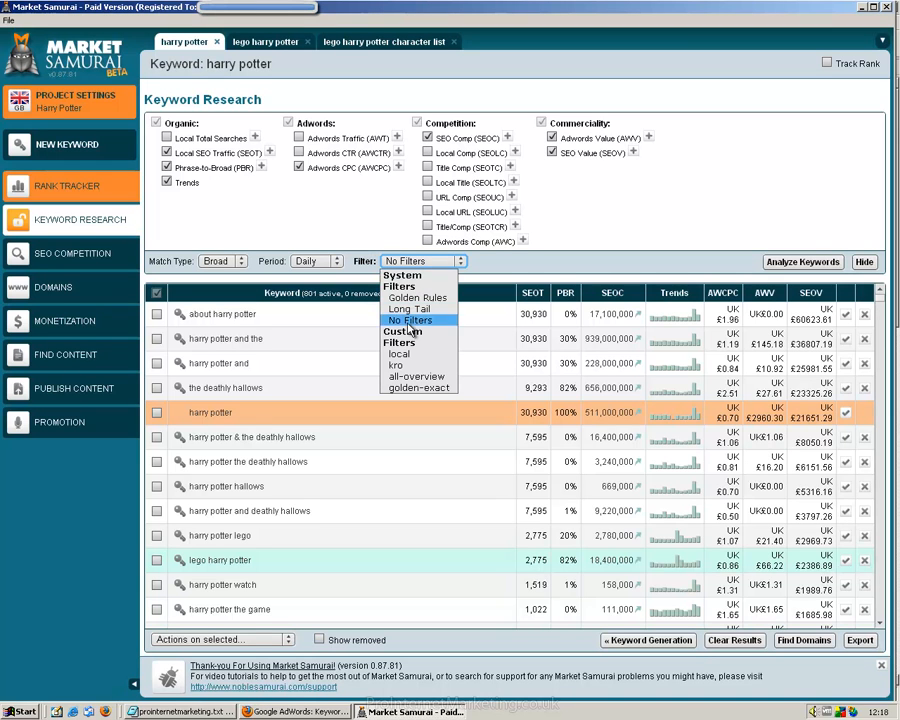
pyautogui.click(427, 299)
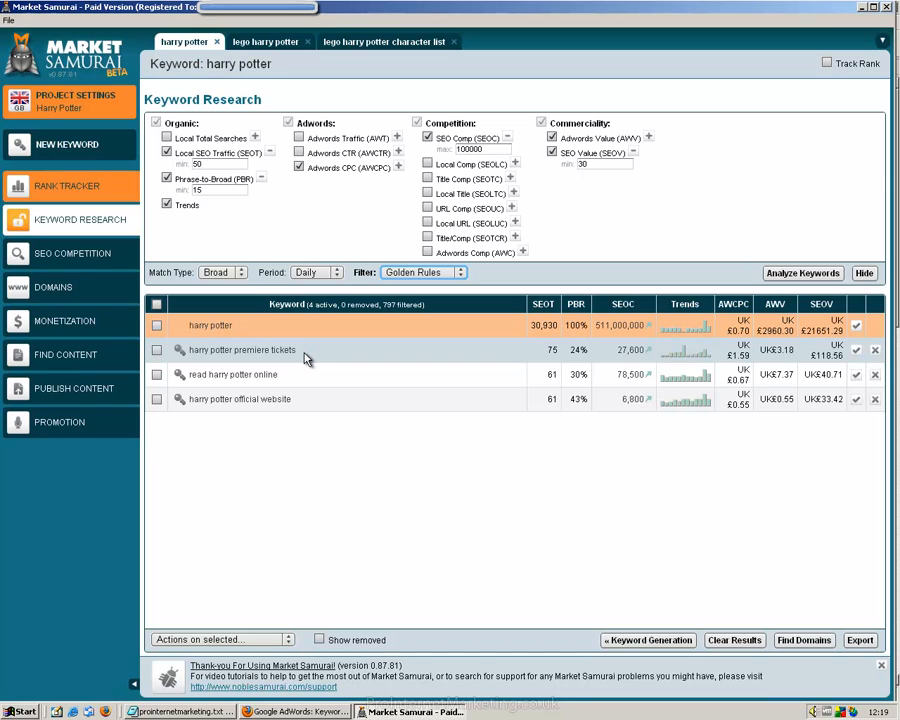
# Step: View the Golden Rules results under the Exact match type, returning the match type to Broad
pyautogui.click(226, 277)
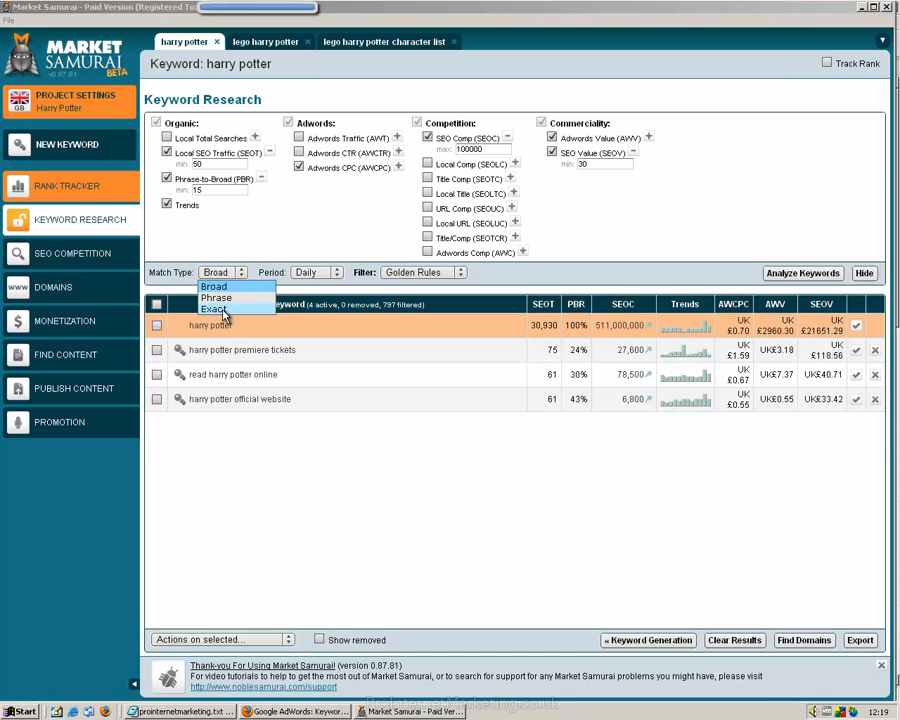
pyautogui.click(224, 310)
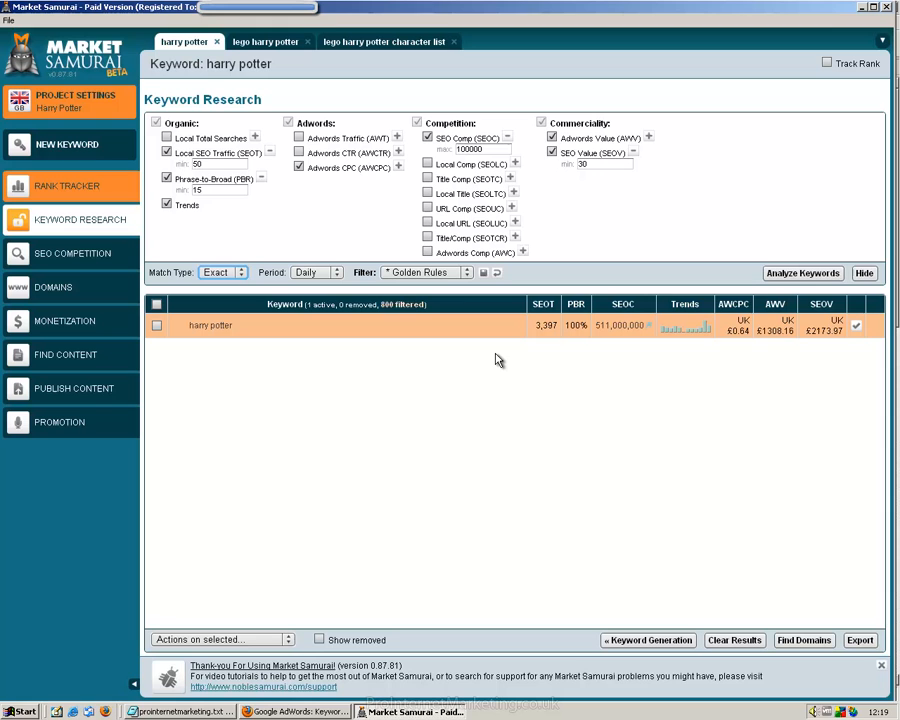
pyautogui.click(222, 273)
pyautogui.click(219, 287)
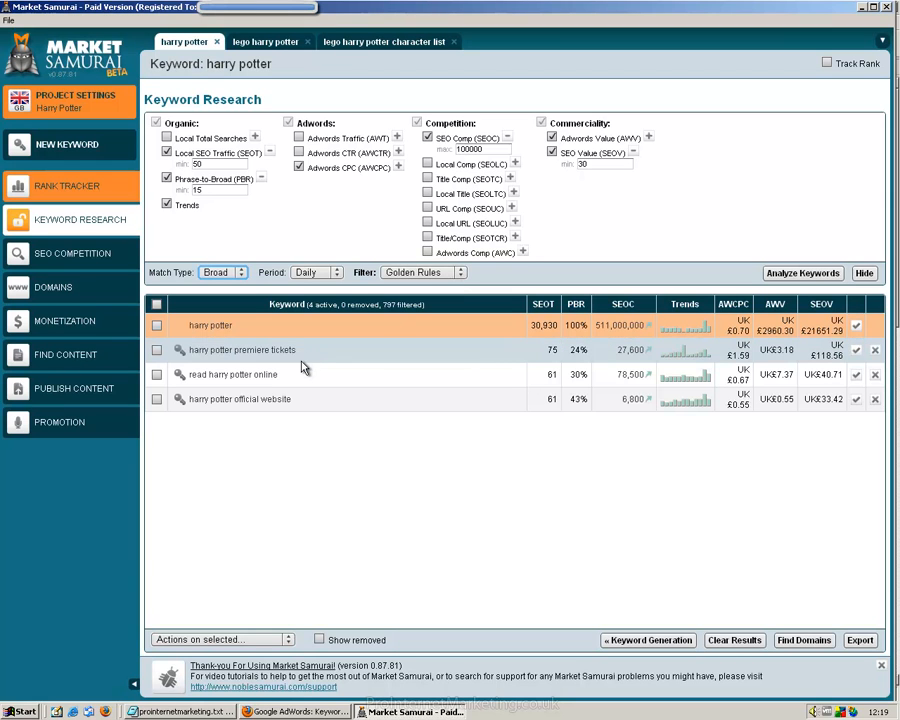
# Step: Highlight the keyword harry potter premiere tickets and examine the months in its Trends chart
pyautogui.moveTo(314, 351); pyautogui.dragTo(186, 351)
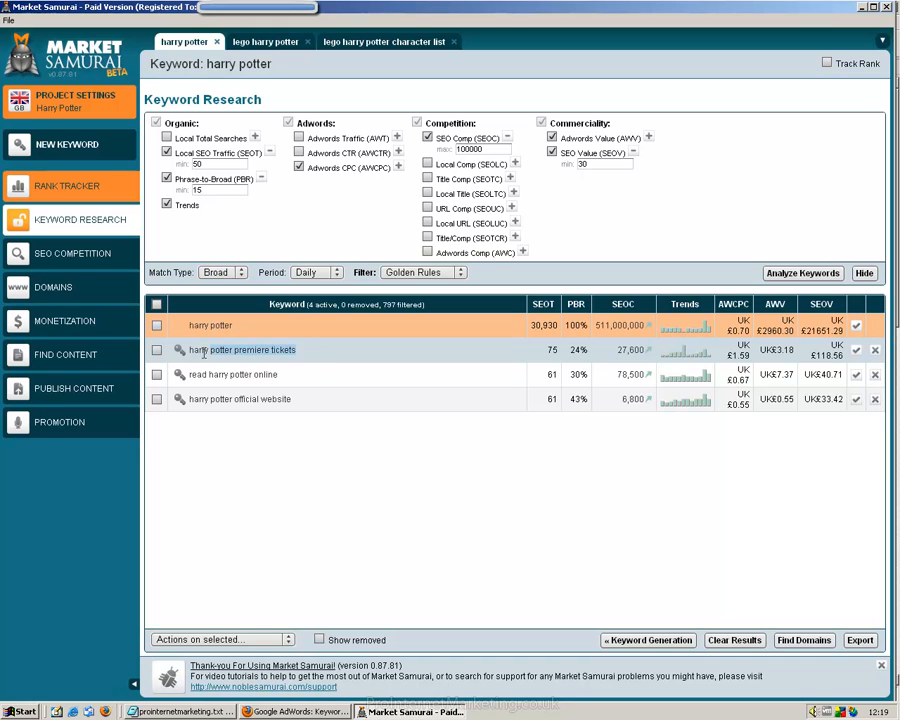
pyautogui.click(308, 355)
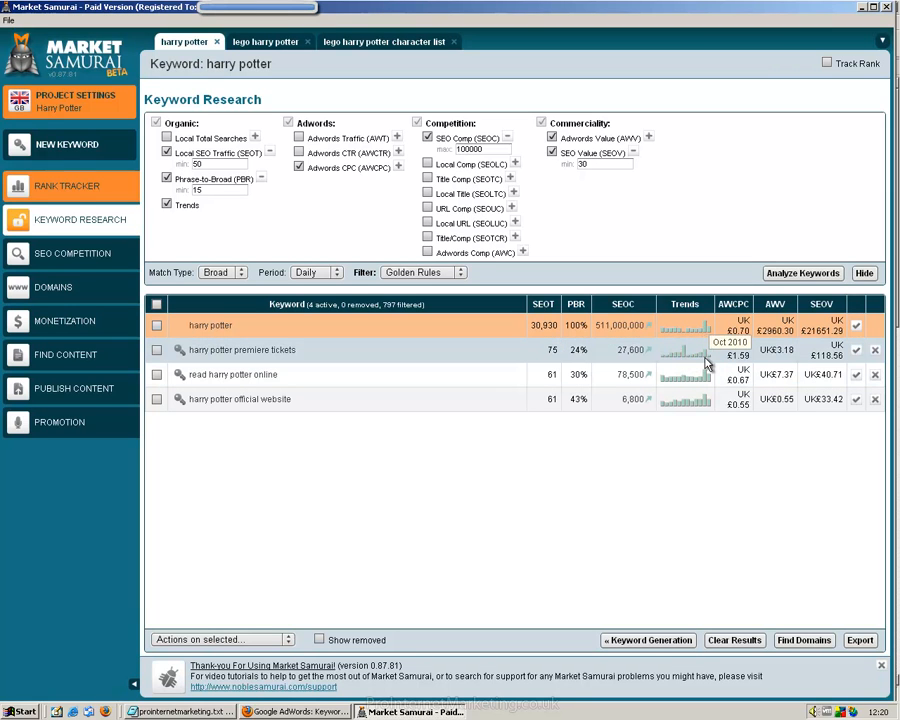
pyautogui.moveTo(682, 361)
# Step: Apply the Long Tail filter and look over the listed keywords, including lego harry potter character list
pyautogui.click(437, 276)
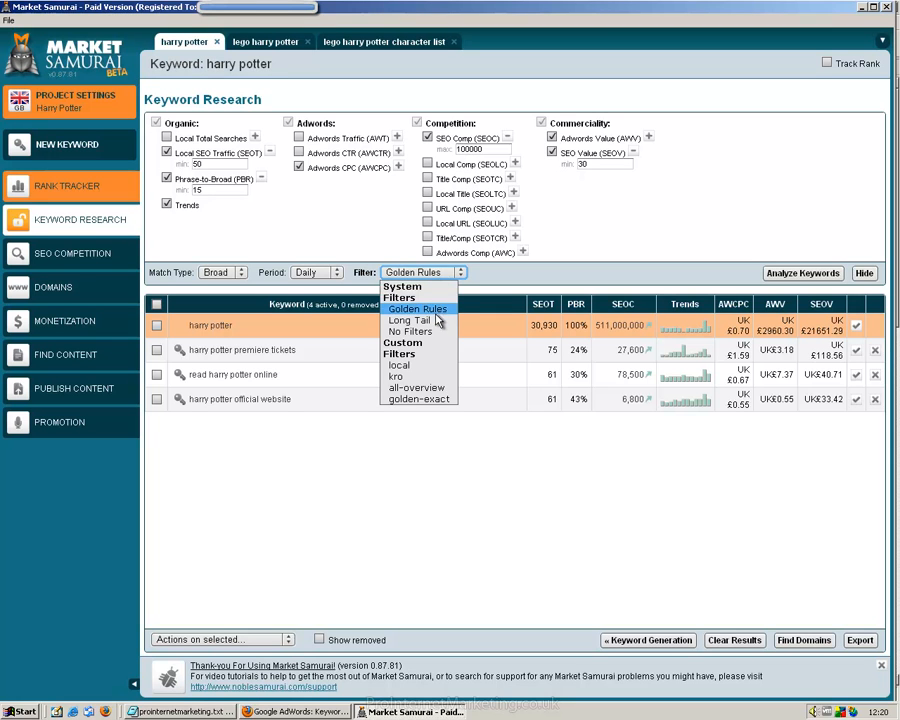
pyautogui.click(437, 321)
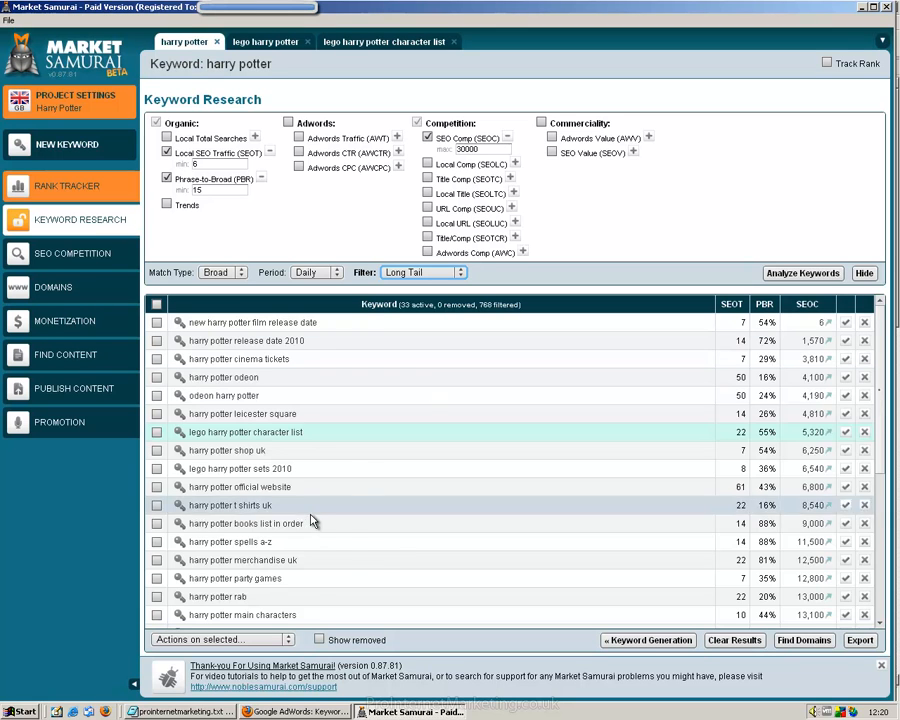
pyautogui.click(311, 430)
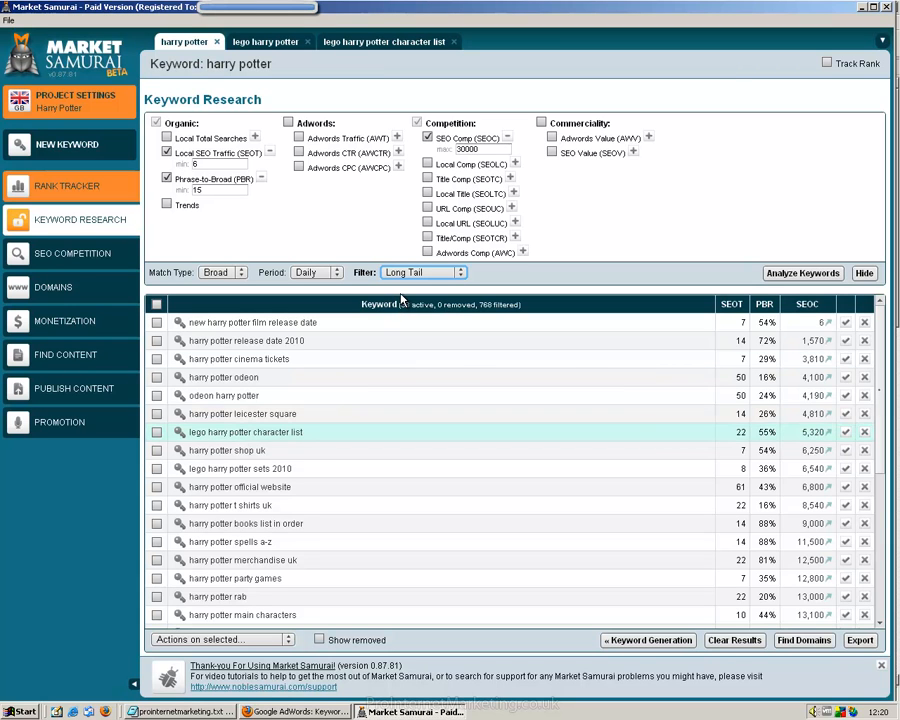
# Step: Reset the list to No Filters and enable Local Total Searches, Local Comp, Local Title and Local URL
pyautogui.click(425, 275)
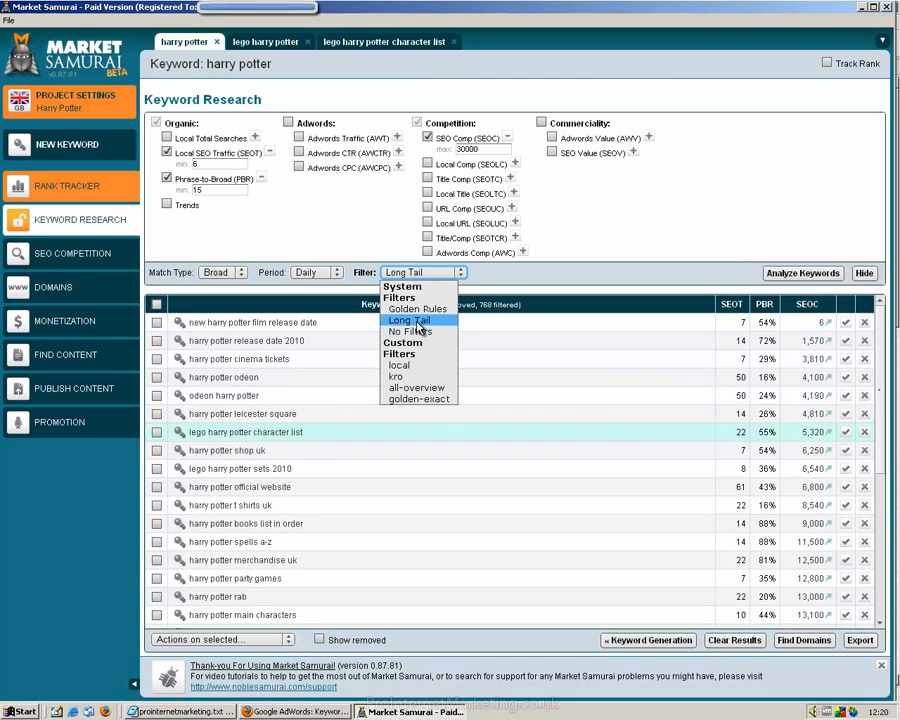
pyautogui.click(414, 333)
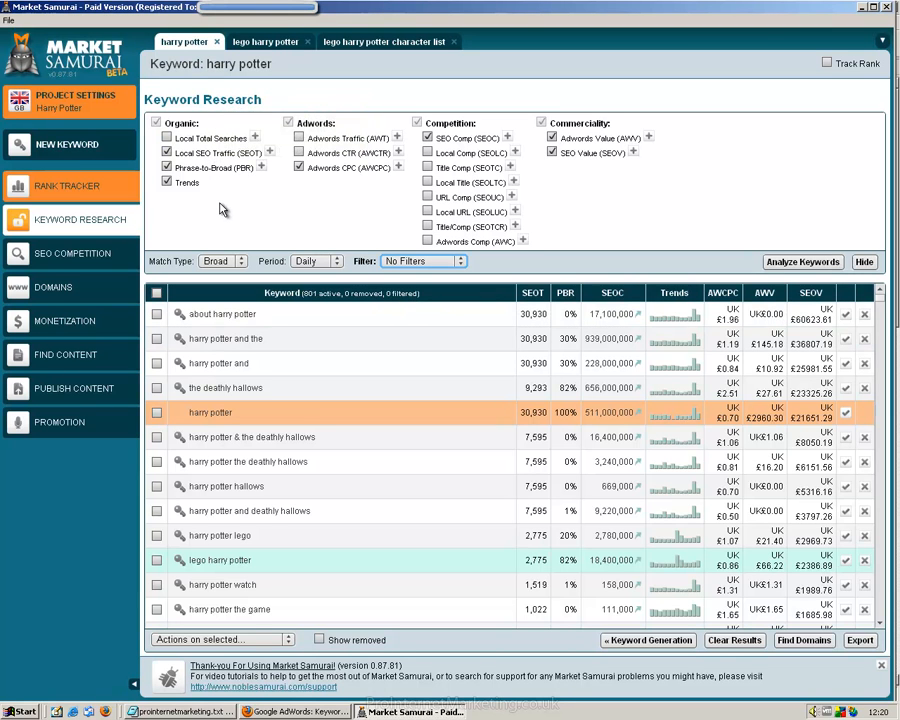
pyautogui.click(167, 137)
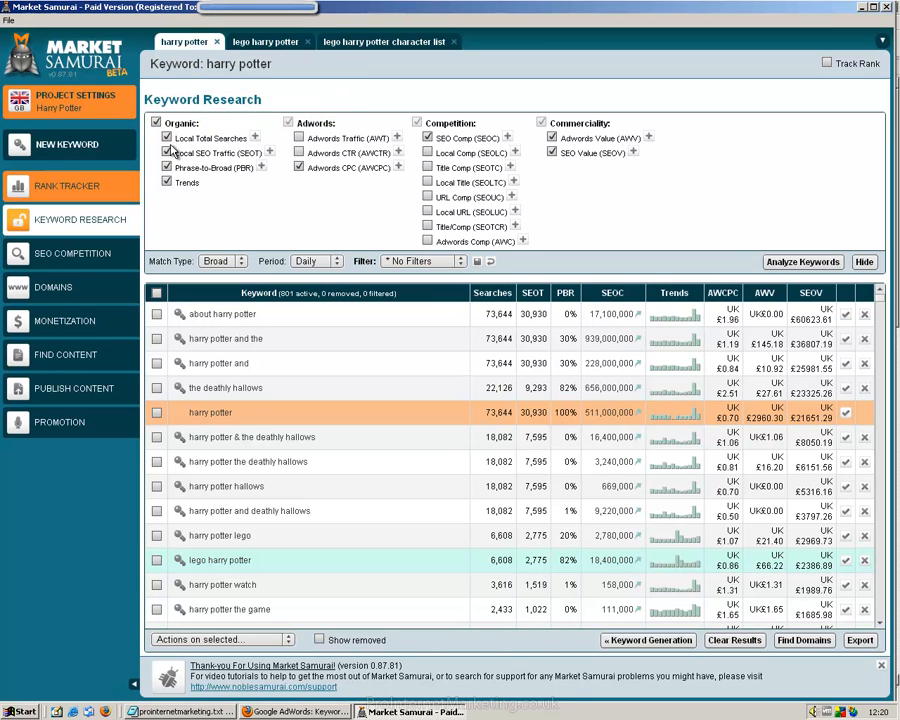
pyautogui.click(427, 153)
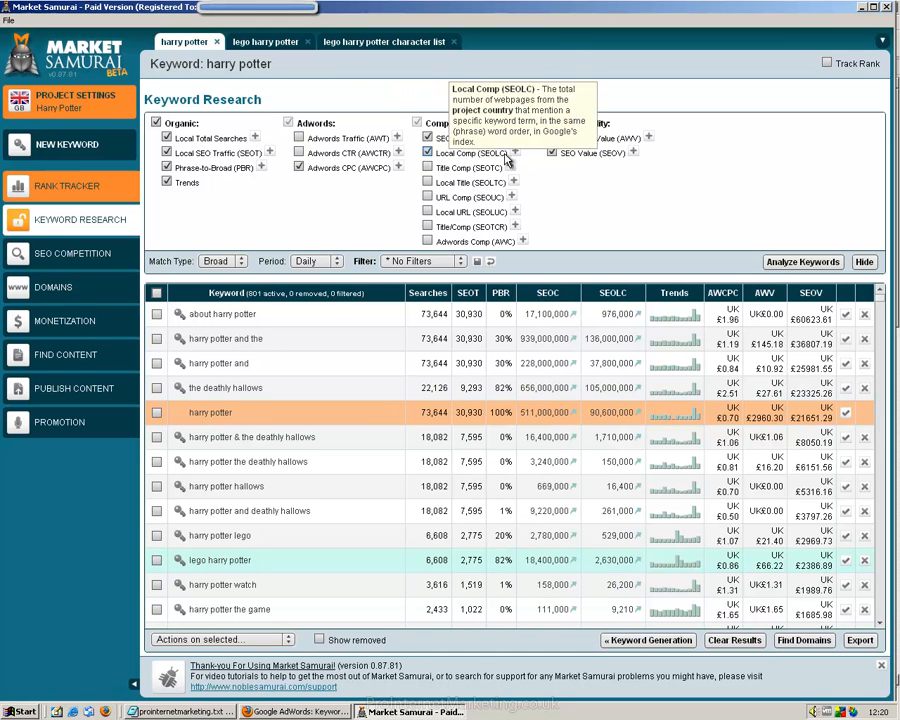
pyautogui.click(428, 183)
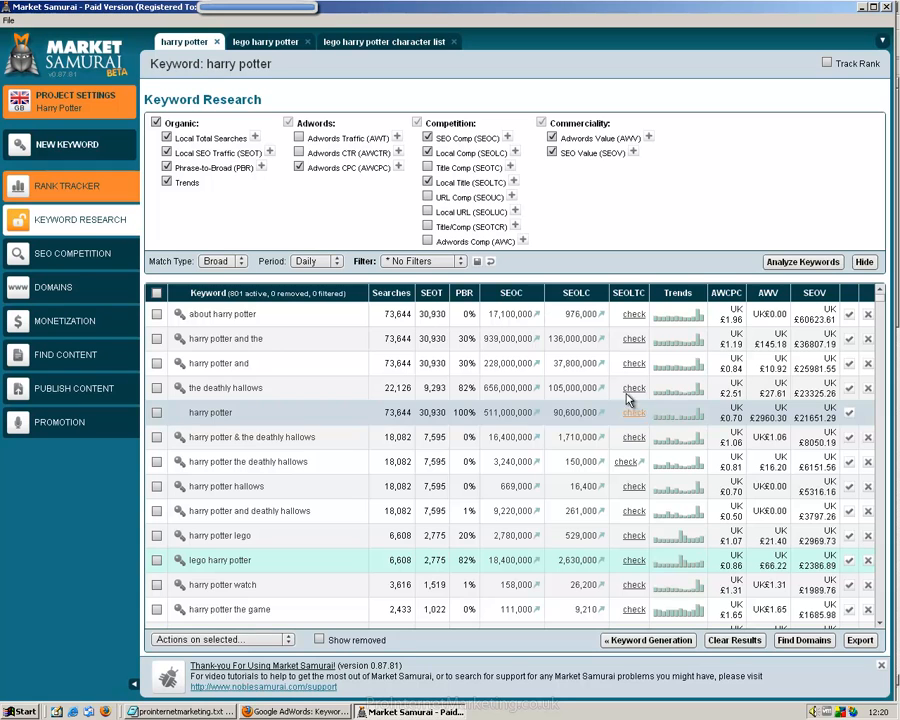
pyautogui.click(428, 212)
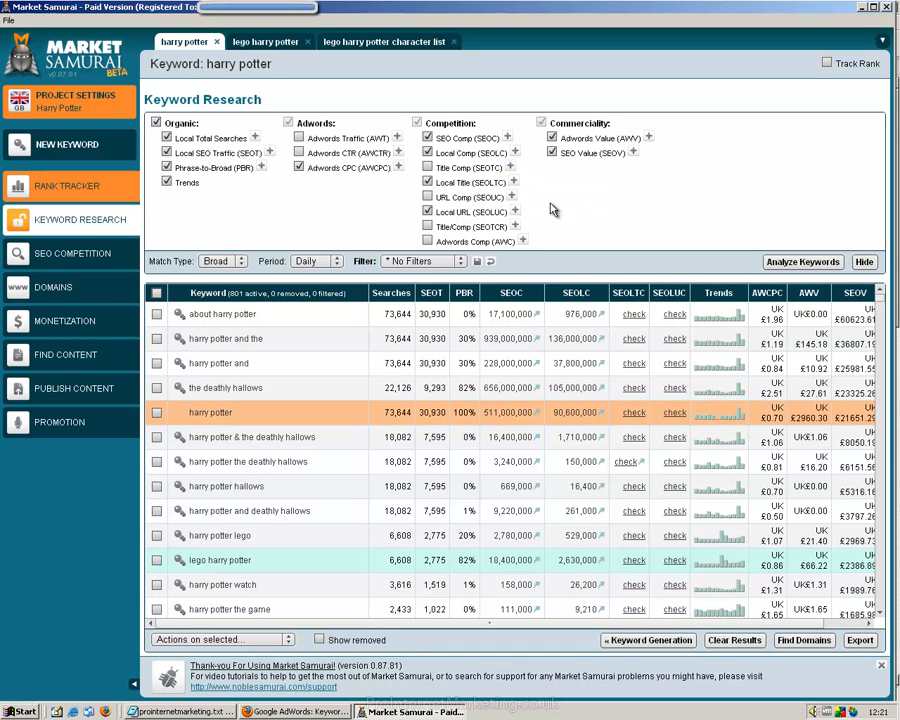
# Step: Save the current column selection as a new filter preset named all-local
pyautogui.click(437, 263)
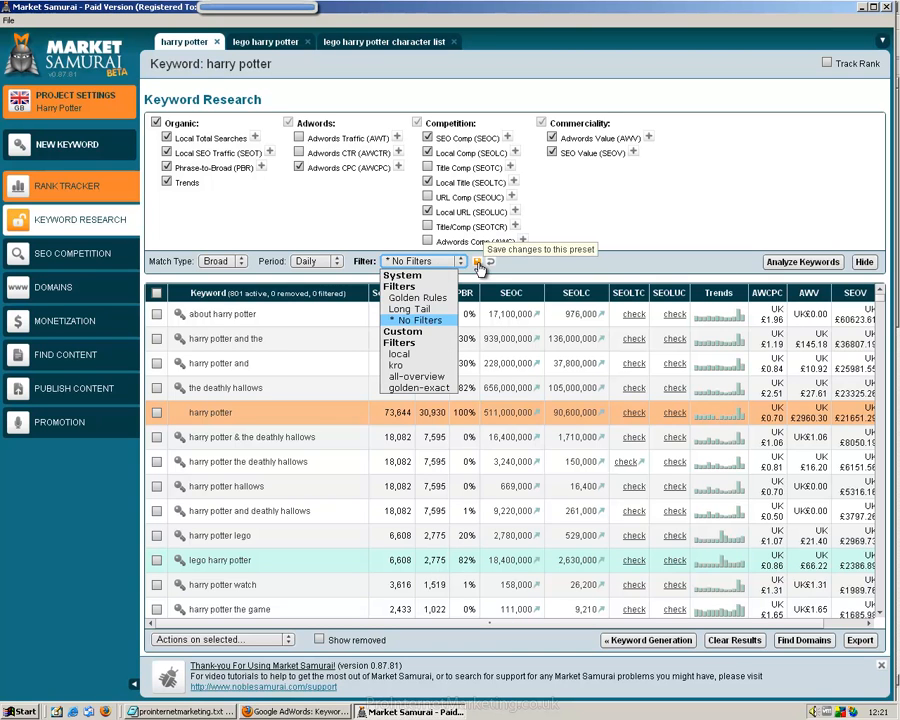
pyautogui.click(478, 262)
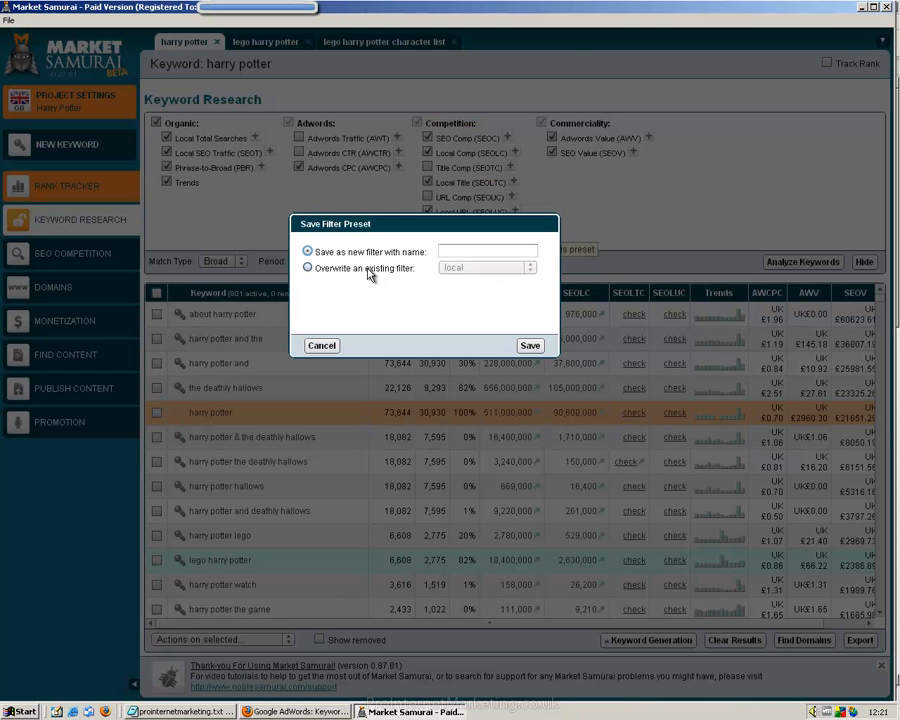
pyautogui.click(516, 249)
pyautogui.write('all-local')
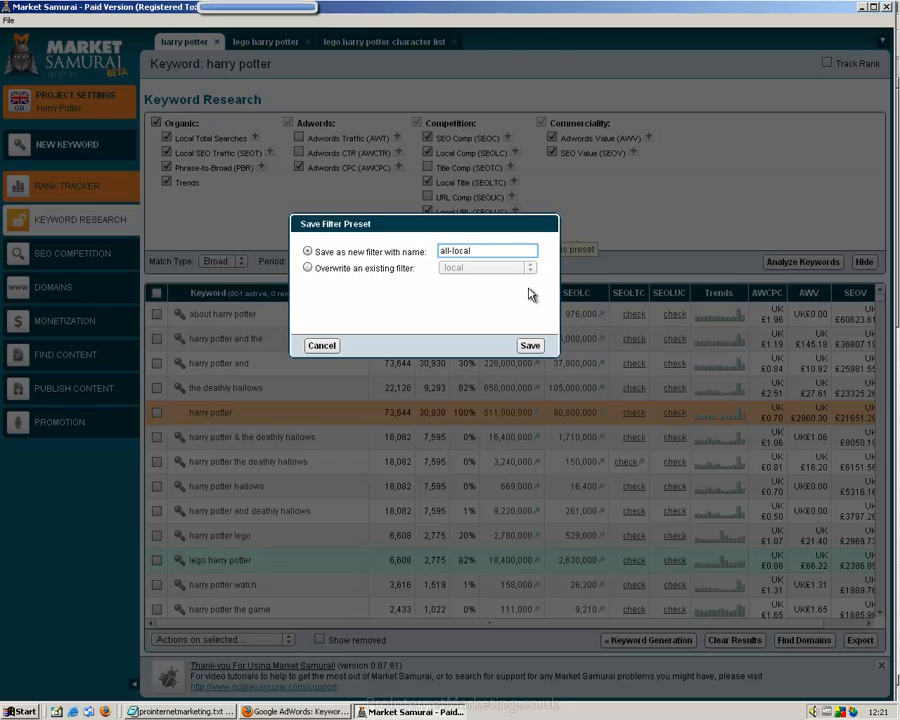
pyautogui.click(529, 345)
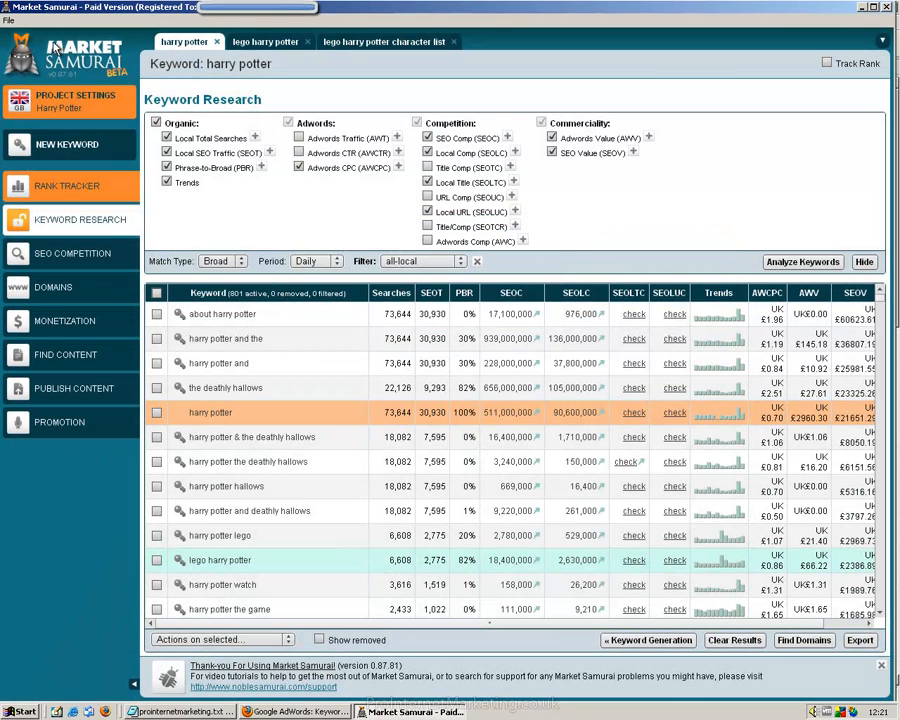
# Step: Save and close the Harry Potter project and open the recent project g shock.msam
pyautogui.click(11, 20)
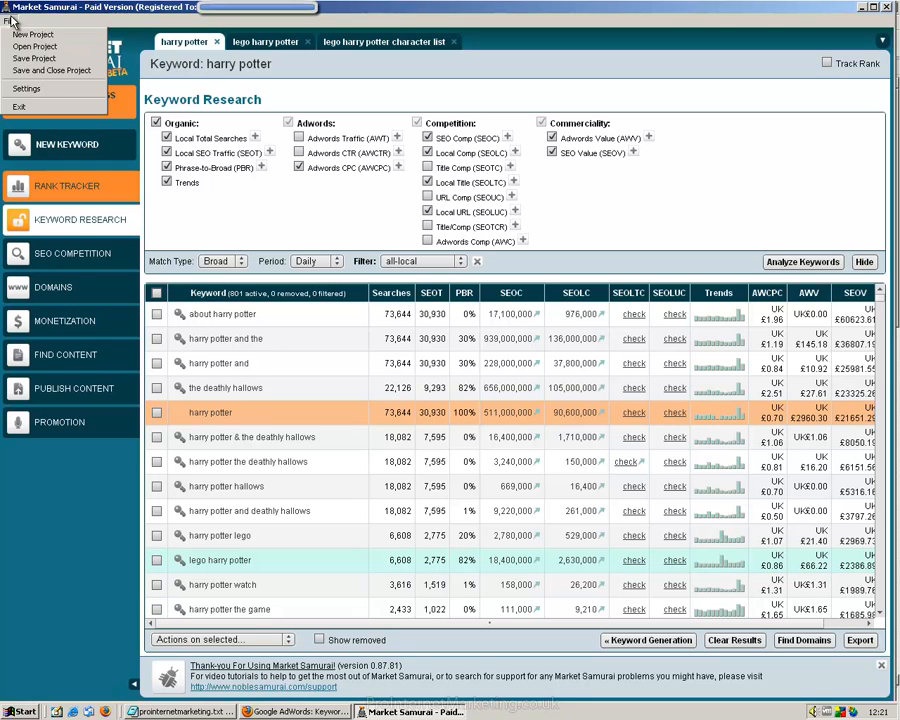
pyautogui.click(20, 72)
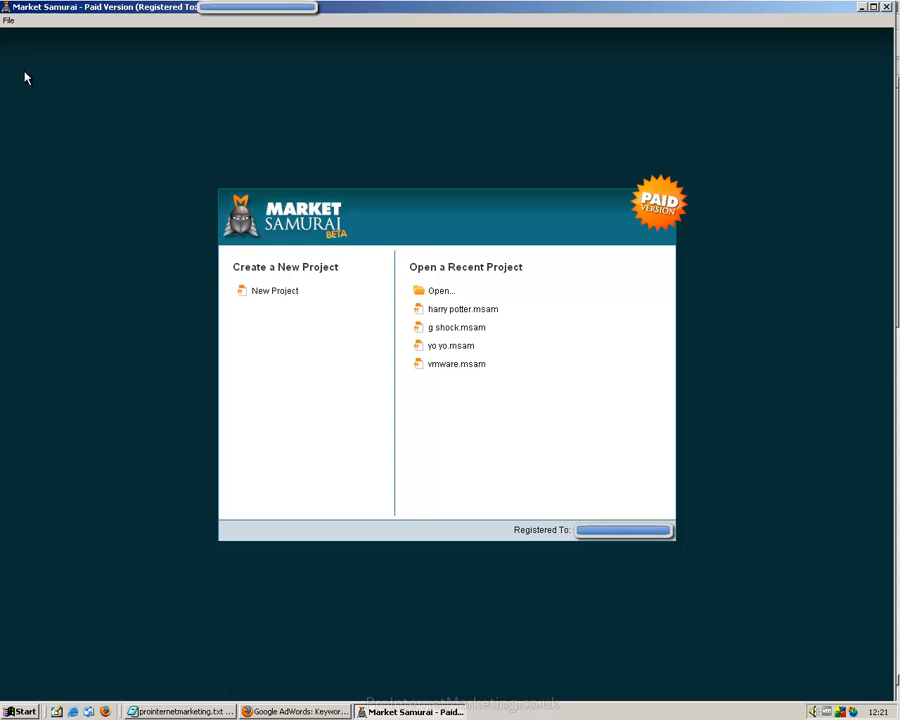
pyautogui.click(459, 331)
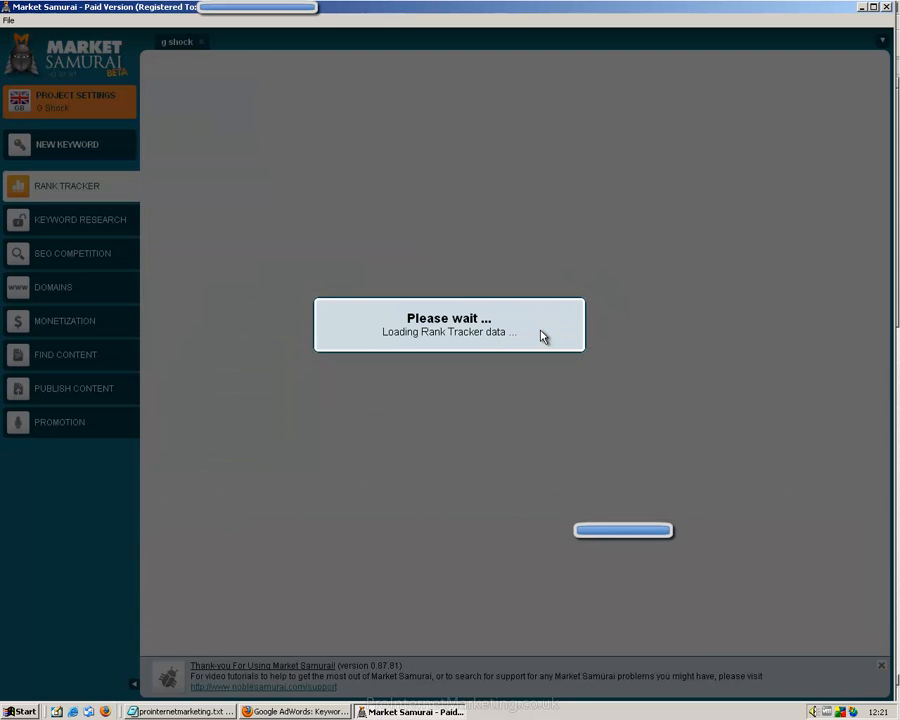
# Step: Open the keyword analysis for g shock within Keyword Research
pyautogui.click(91, 253)
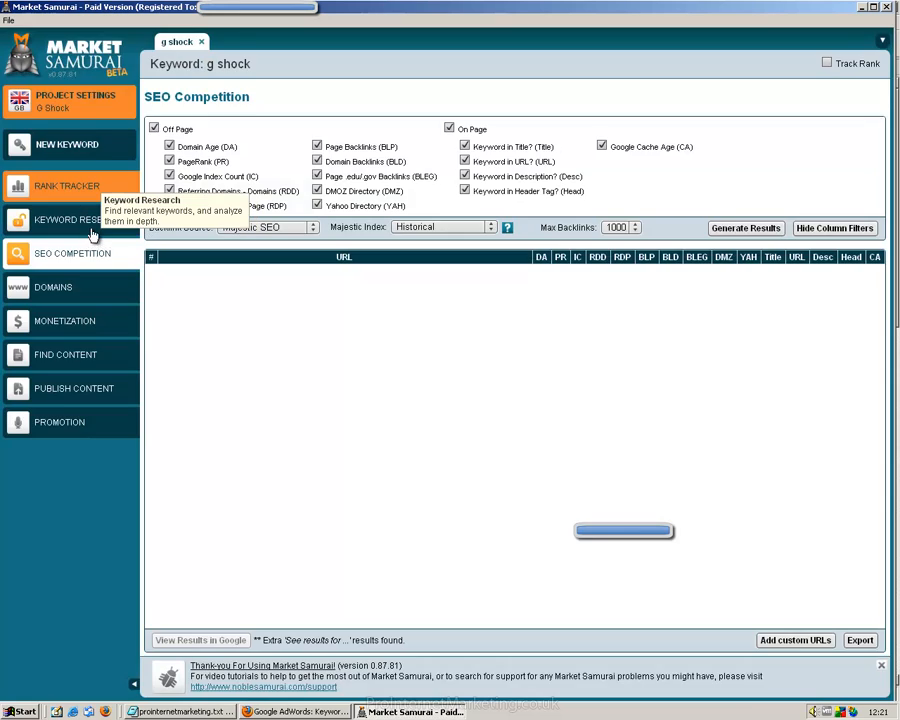
pyautogui.click(93, 224)
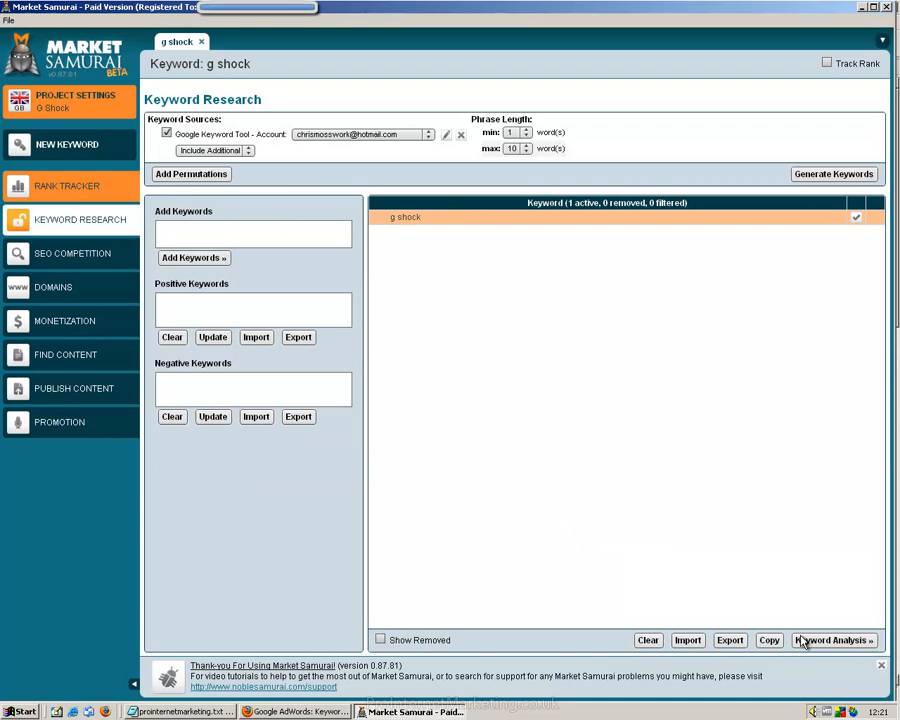
pyautogui.click(832, 640)
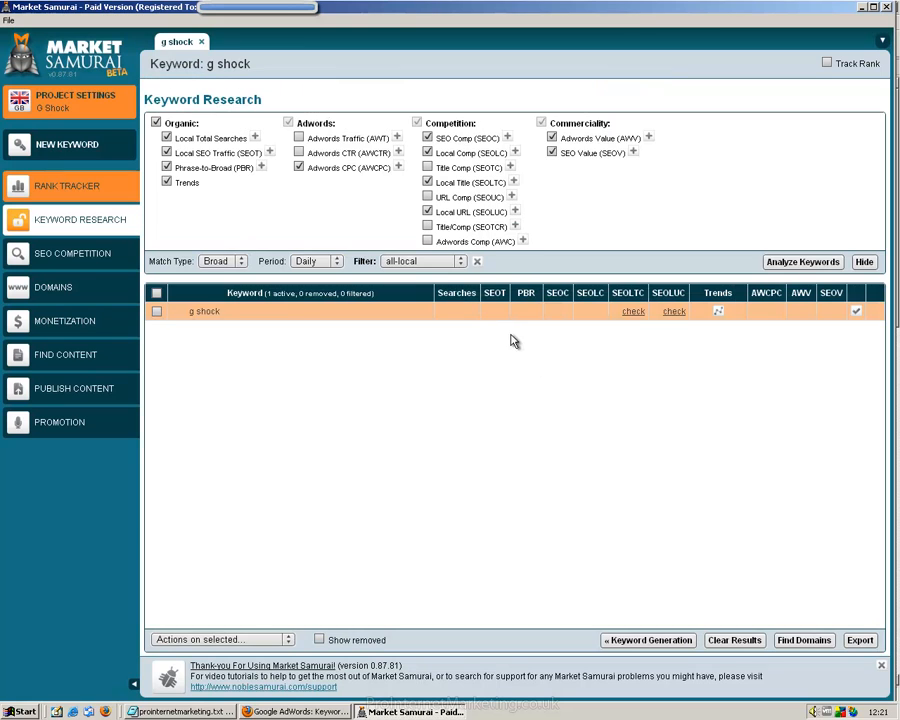
# Step: Apply the custom filters all-local, local and all-overview in turn to the g shock keyword
pyautogui.click(383, 263)
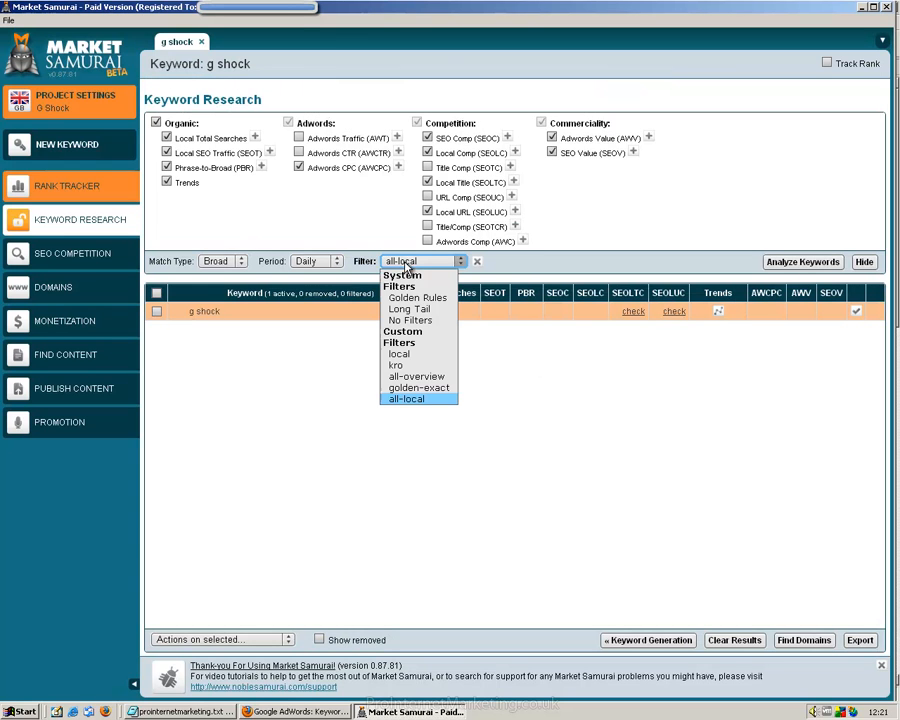
pyautogui.click(432, 402)
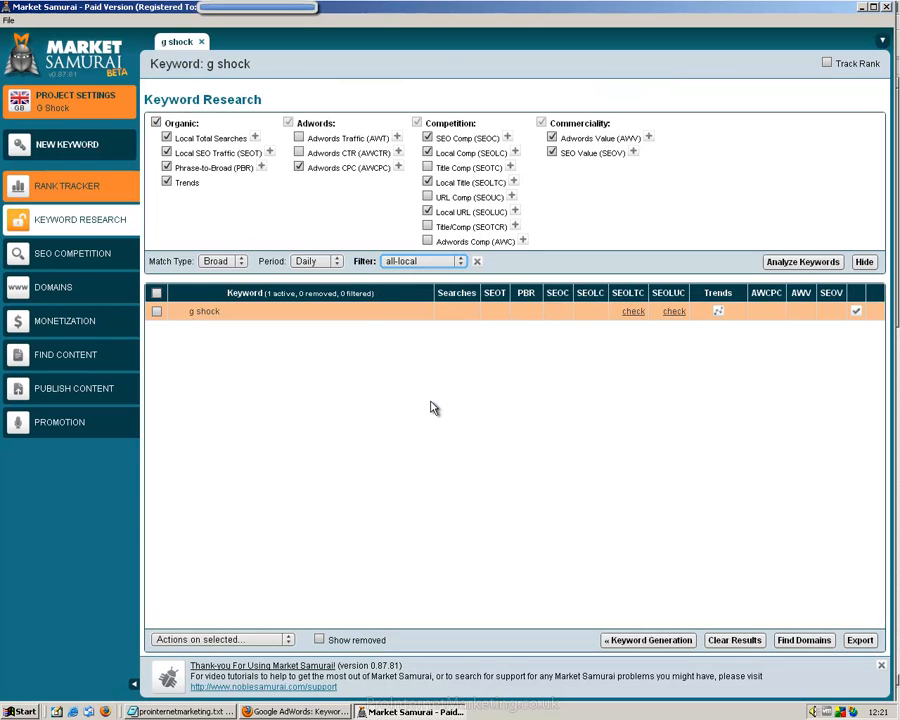
pyautogui.click(427, 262)
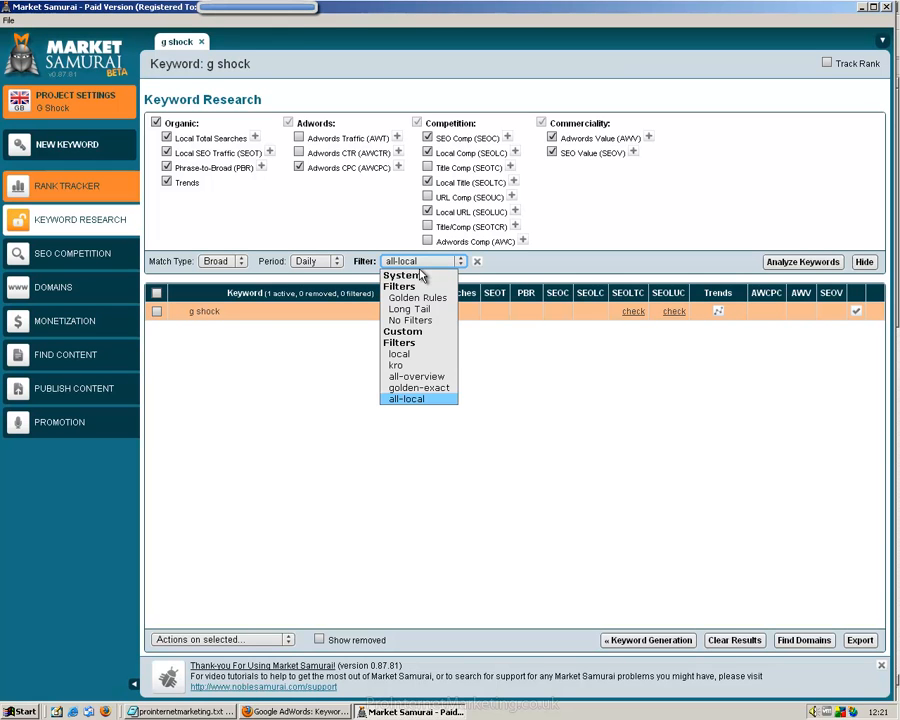
pyautogui.click(428, 357)
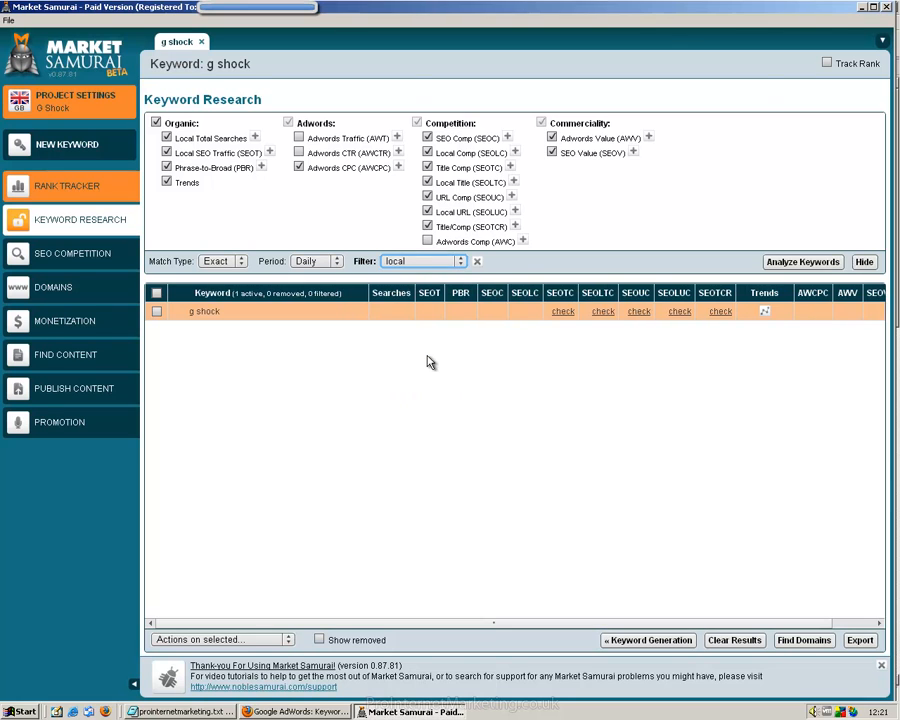
pyautogui.click(427, 262)
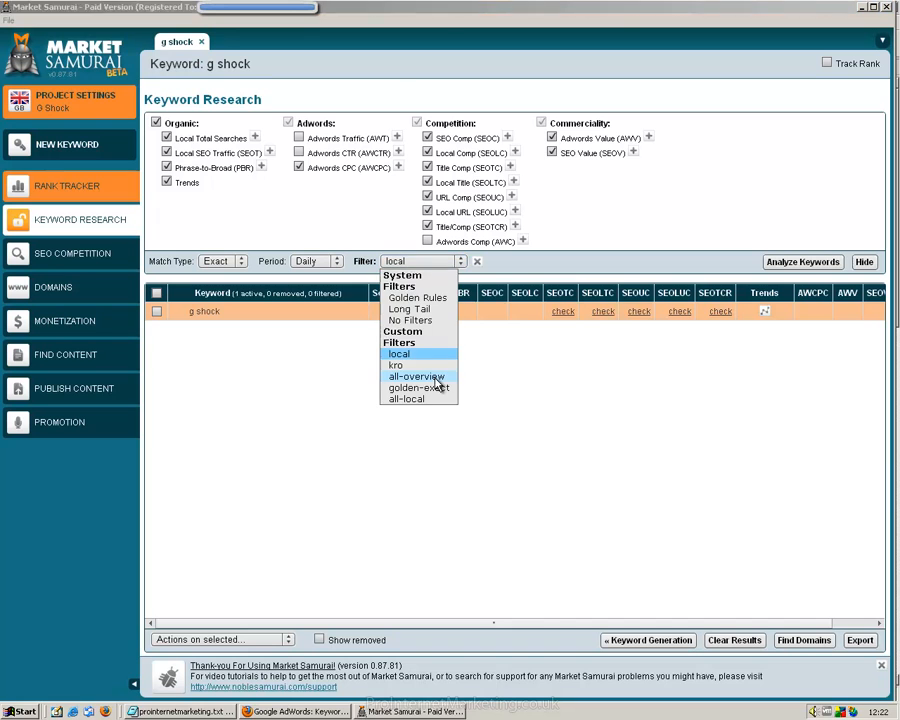
pyautogui.click(434, 379)
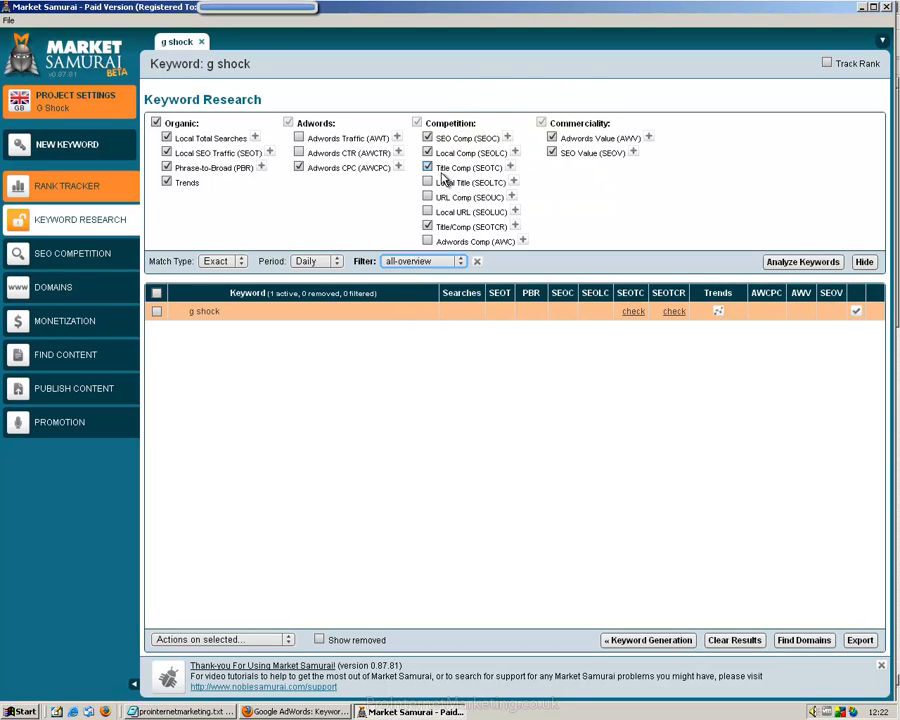
# Step: Apply the custom filters golden-exact and all-local in turn to the g shock keyword
pyautogui.click(432, 265)
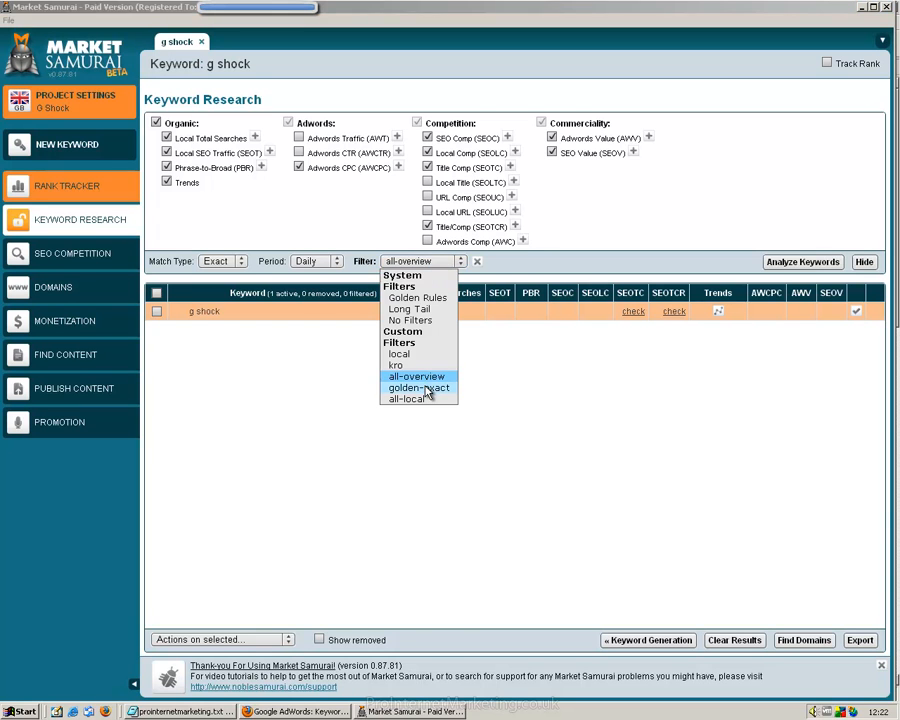
pyautogui.click(426, 389)
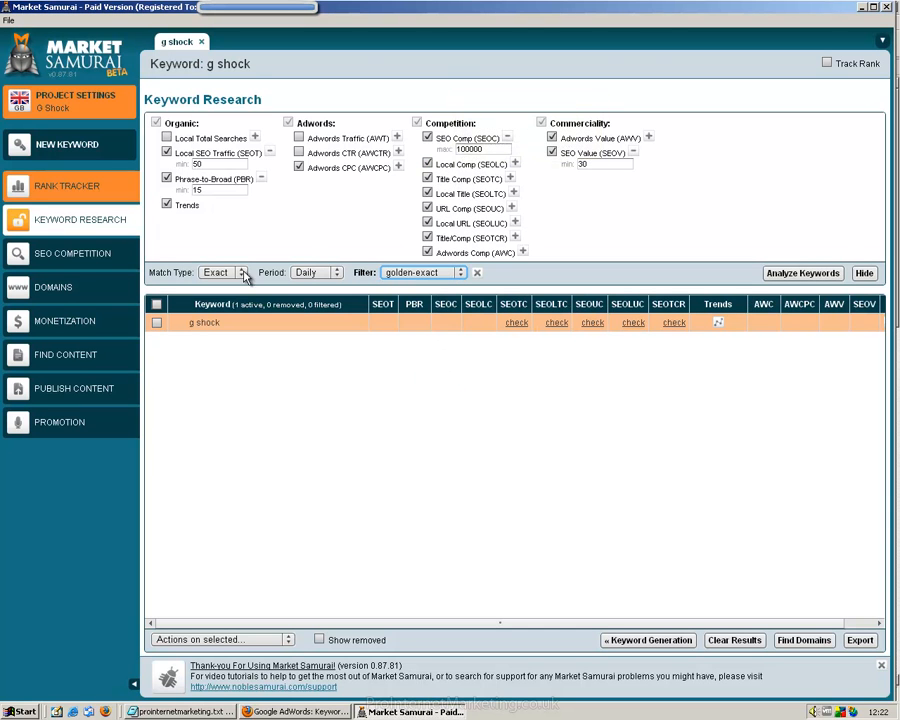
pyautogui.click(415, 274)
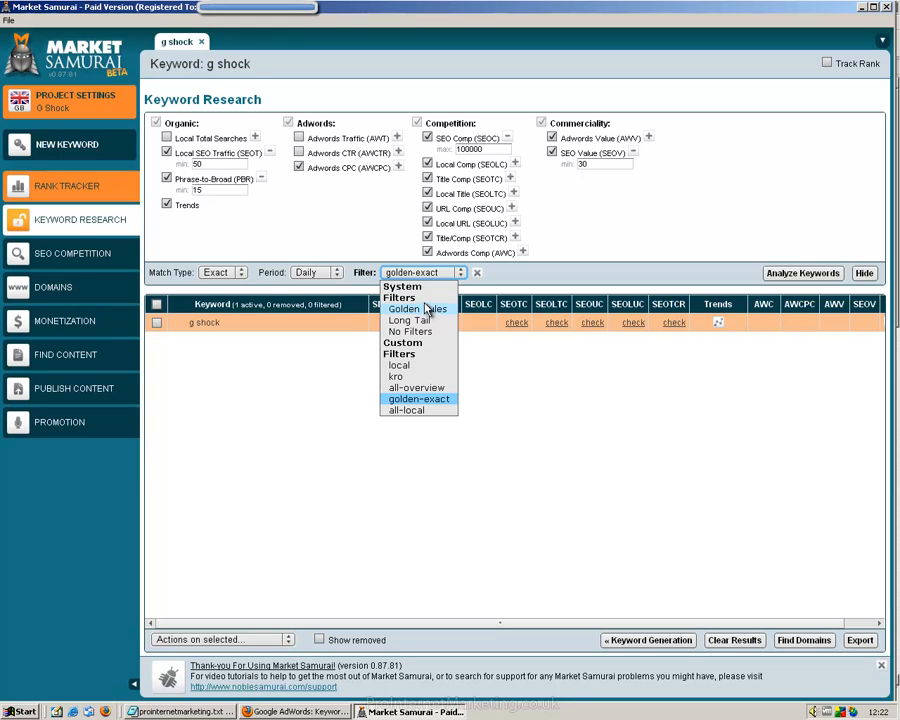
pyautogui.click(228, 274)
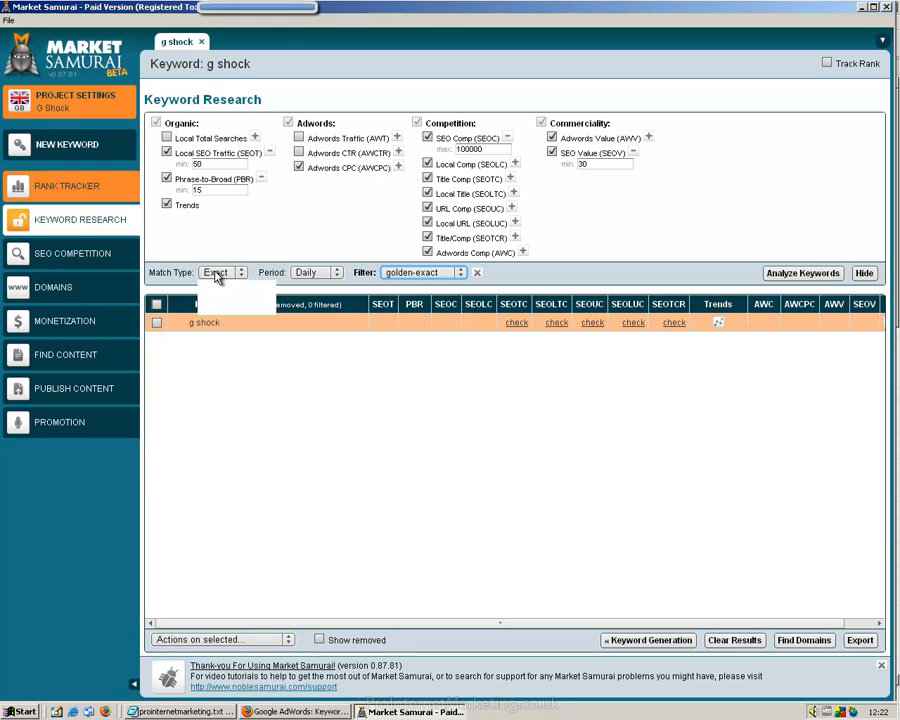
pyautogui.click(253, 237)
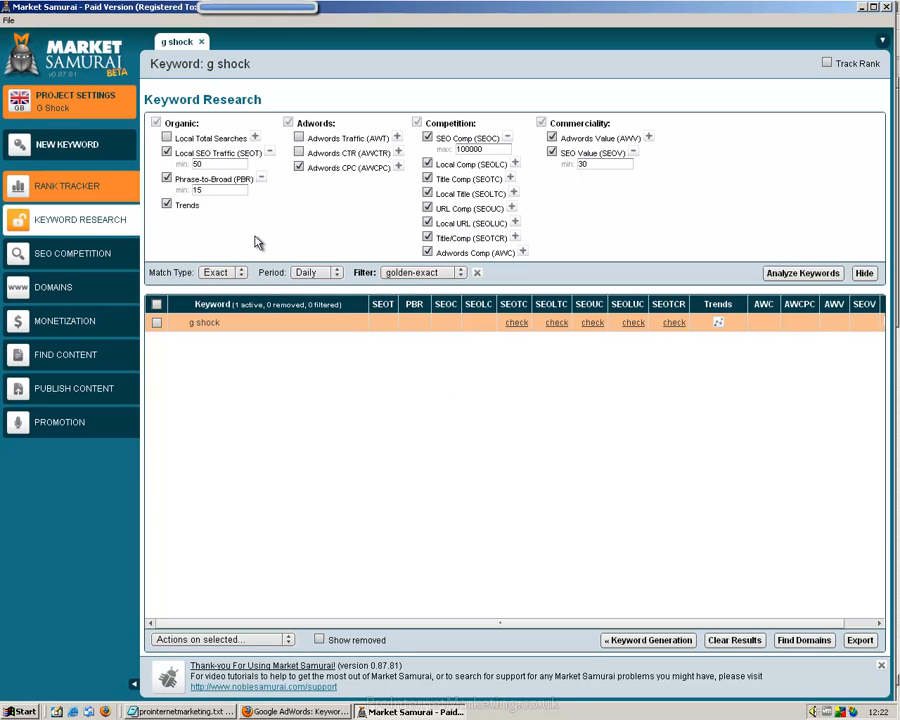
pyautogui.click(437, 274)
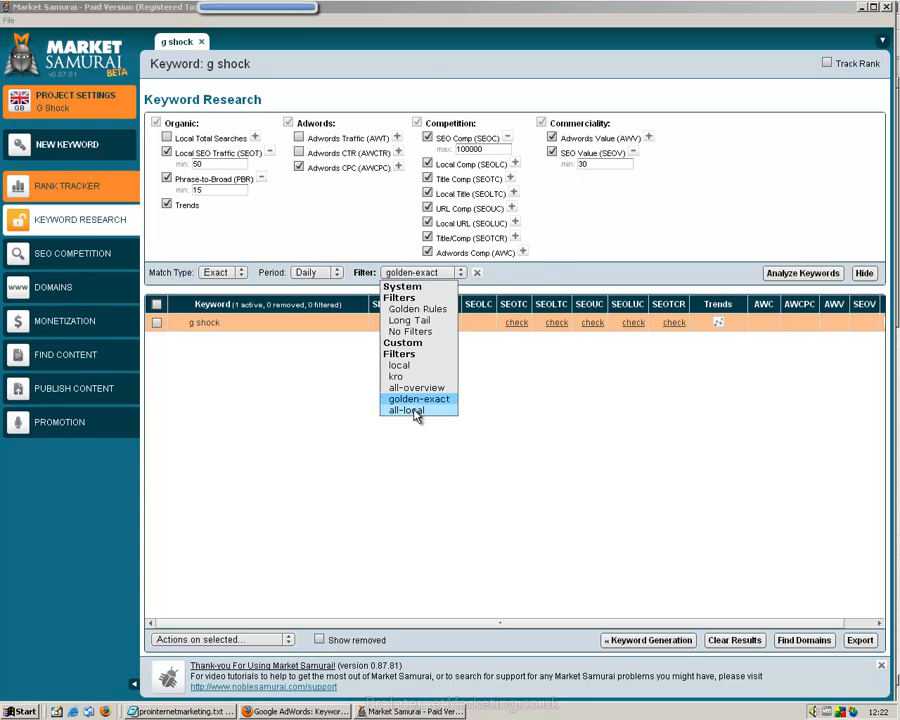
pyautogui.click(415, 411)
pyautogui.click(466, 406)
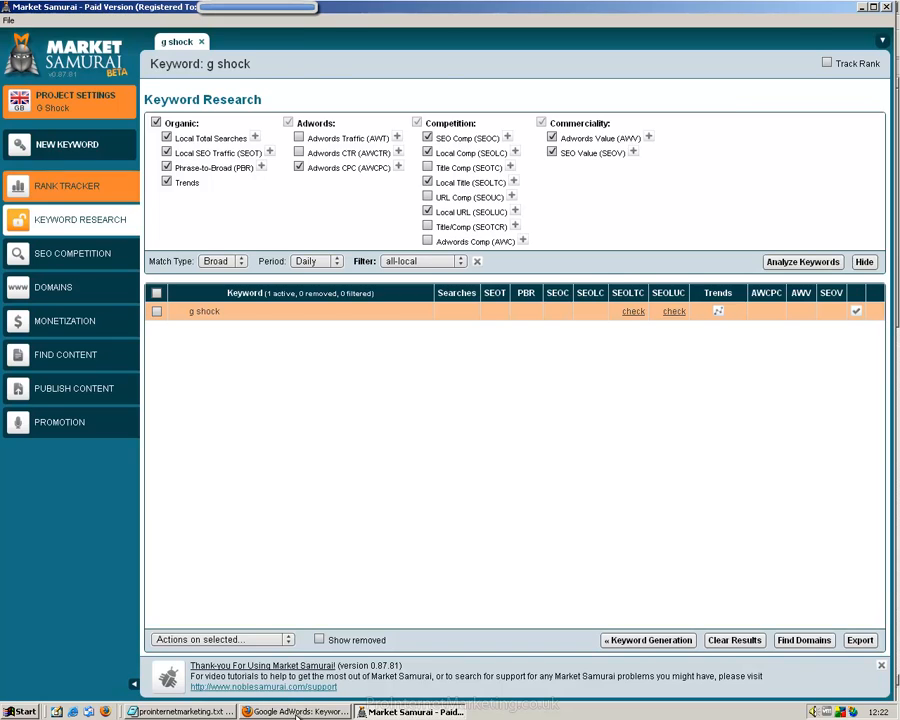
# Step: Switch to the Google AdWords Keyword Tool in Firefox and set an advanced Competition filter to Low and Medium
pyautogui.hotkey('alt', 'Tab')
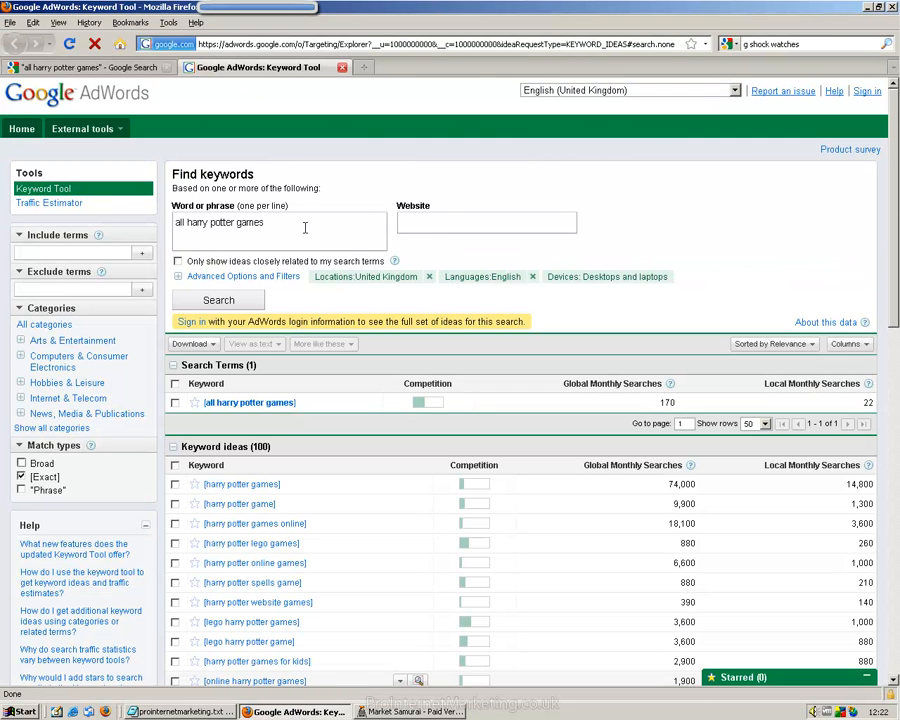
pyautogui.click(364, 67)
pyautogui.click(290, 67)
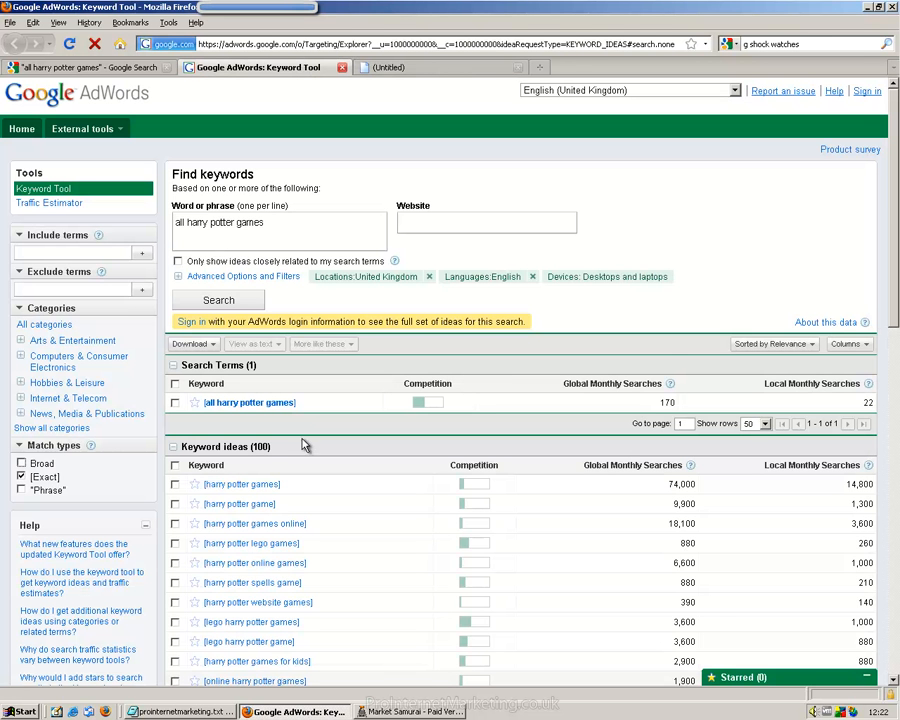
pyautogui.click(177, 278)
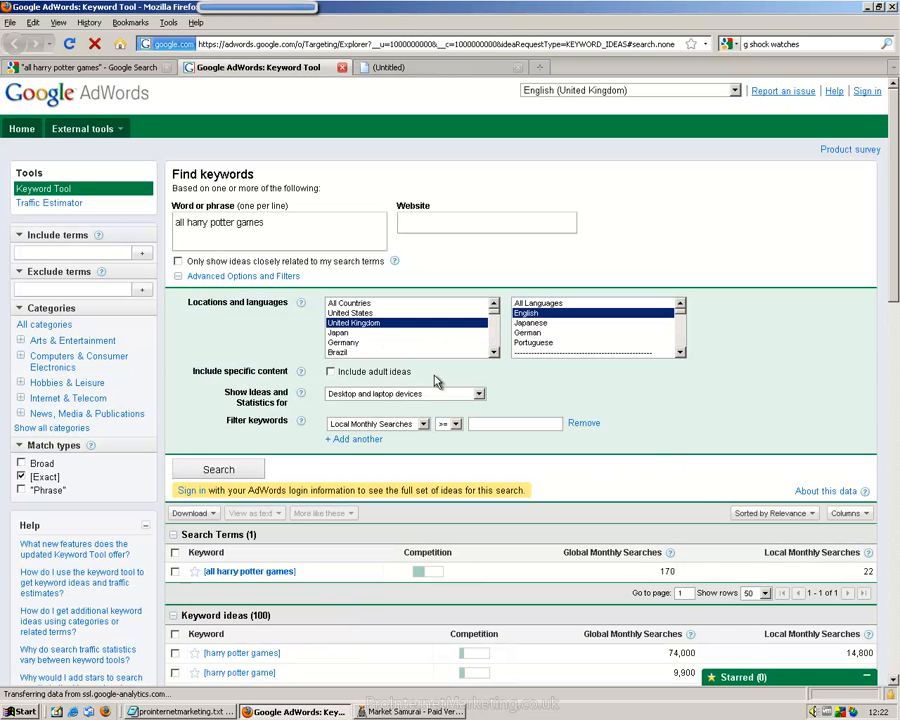
pyautogui.click(404, 425)
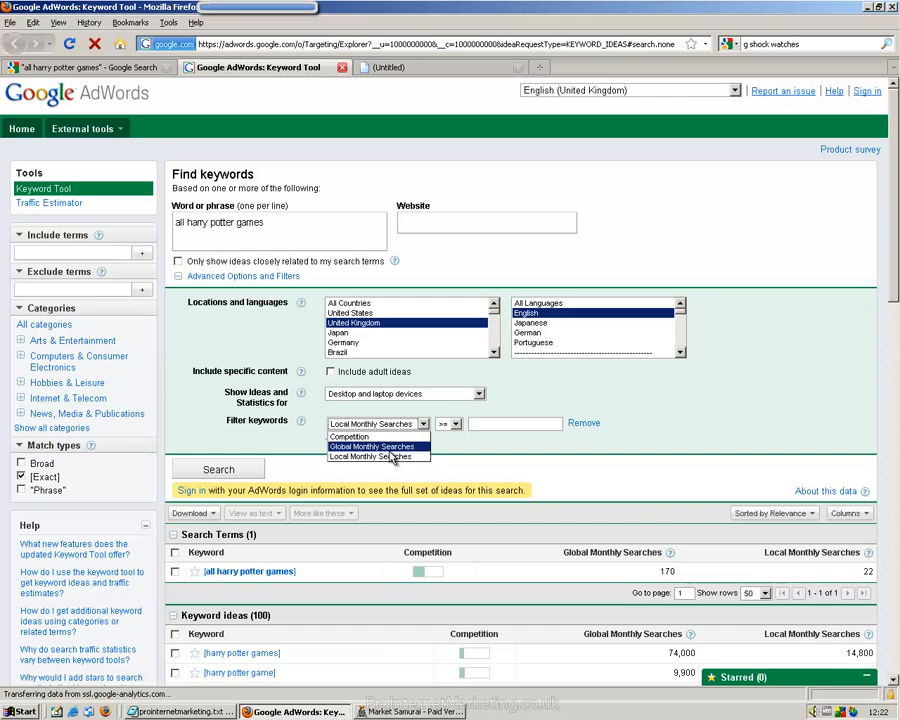
pyautogui.click(390, 437)
pyautogui.click(444, 425)
pyautogui.click(480, 425)
# Step: Add a second keyword filter for Local Monthly Searches >= 10 and run the search for all harry potter games
pyautogui.click(355, 439)
pyautogui.click(396, 442)
pyautogui.click(396, 443)
pyautogui.click(495, 441)
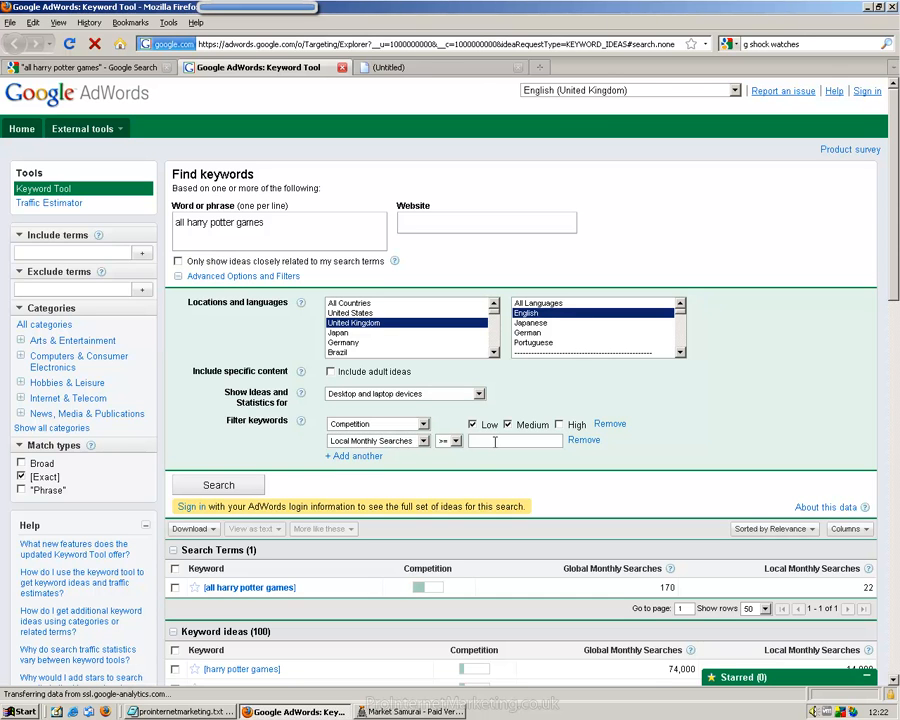
pyautogui.write('10')
pyautogui.click(214, 485)
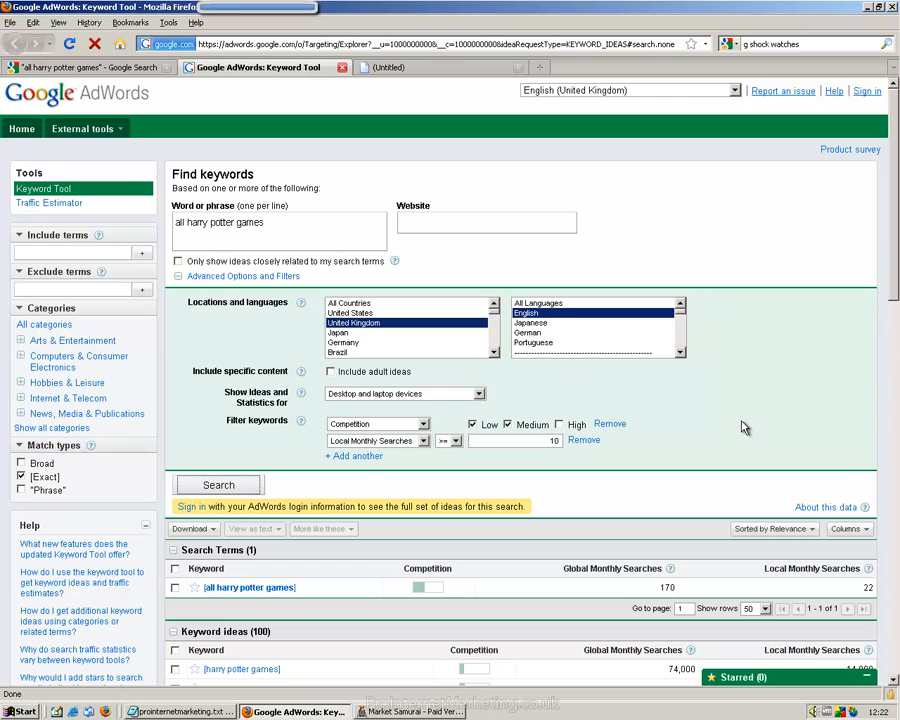
# Step: Load the Google Keyword Tool in the blank browser tab using the query google keyword tool external
pyautogui.click(476, 67)
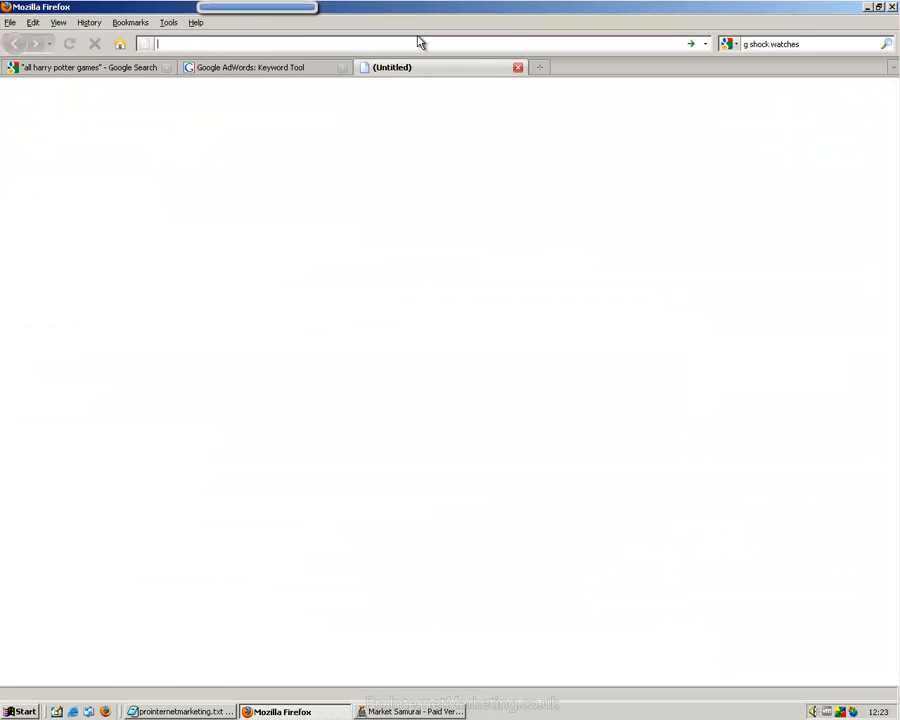
pyautogui.write('google keyword tool external')
pyautogui.press('Return')
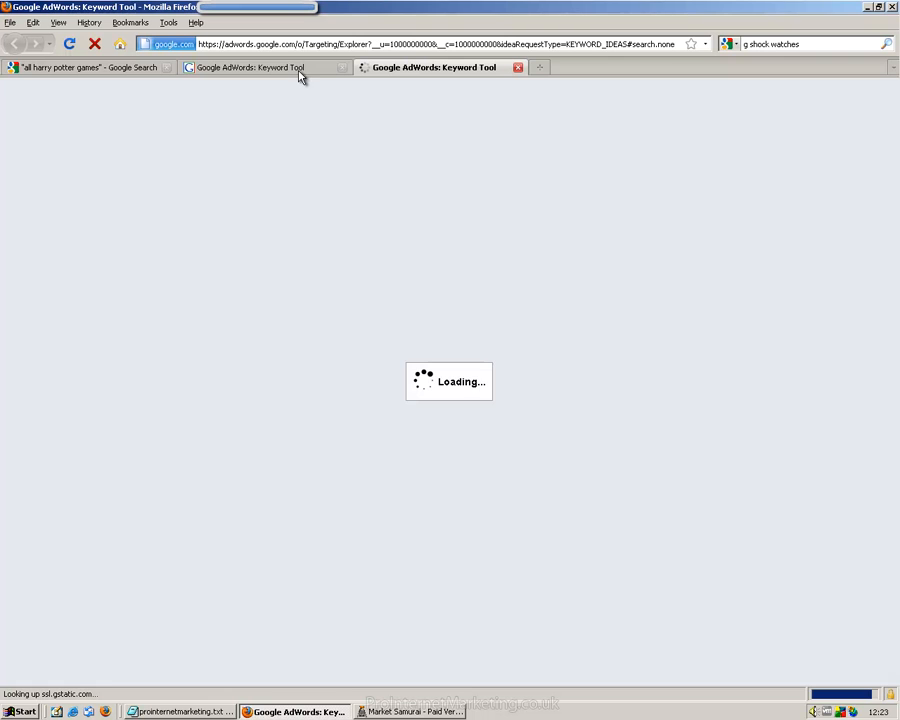
# Step: Review the filters and keyword ideas for all harry potter games, and compare with the newly loaded Keyword Tool page
pyautogui.click(299, 70)
pyautogui.scroll(-4, 838, 533)
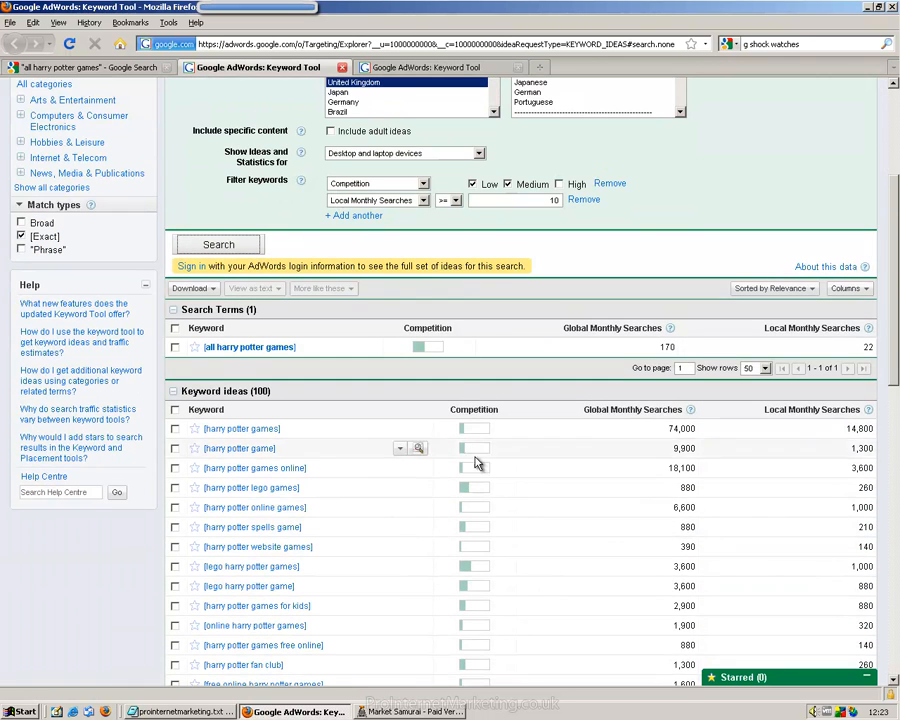
pyautogui.scroll(1, 477, 465)
pyautogui.scroll(3, 477, 465)
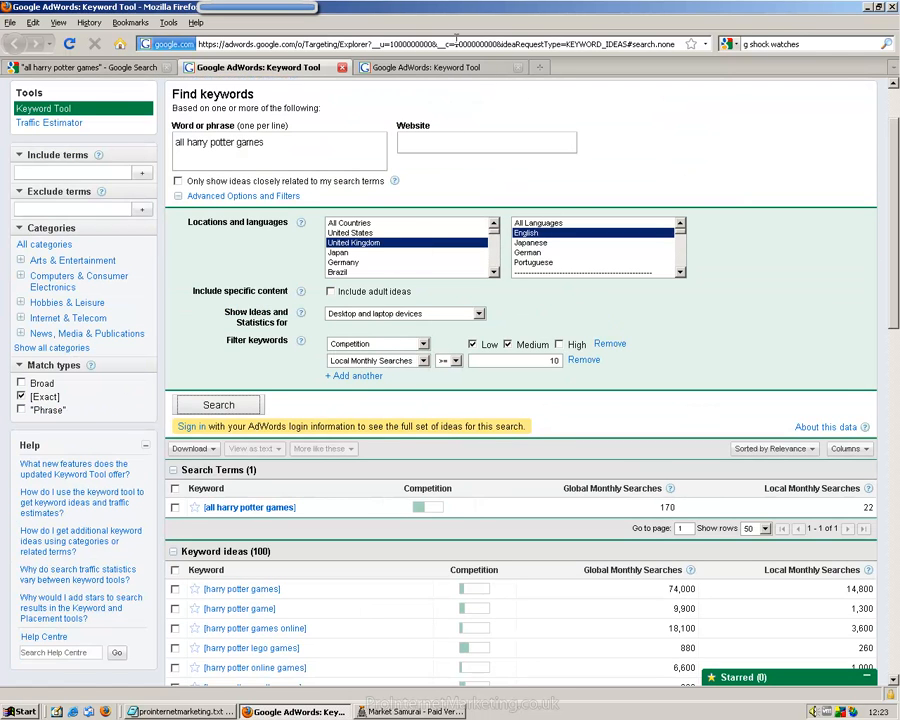
pyautogui.click(467, 68)
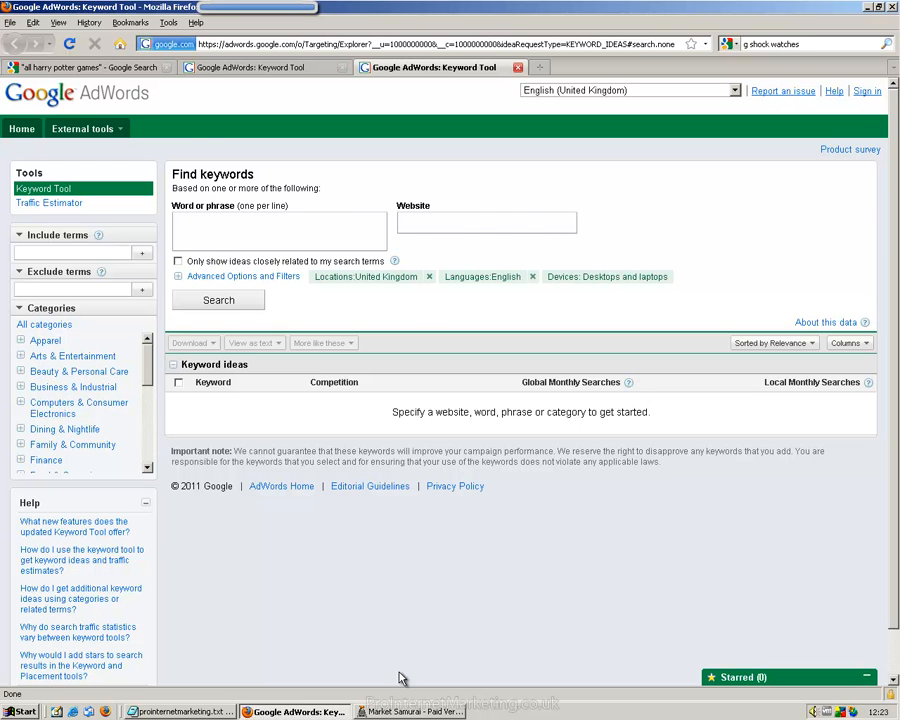
# Step: Return to Market Samurai and apply the custom filter all-overview to the g shock keyword
pyautogui.click(410, 712)
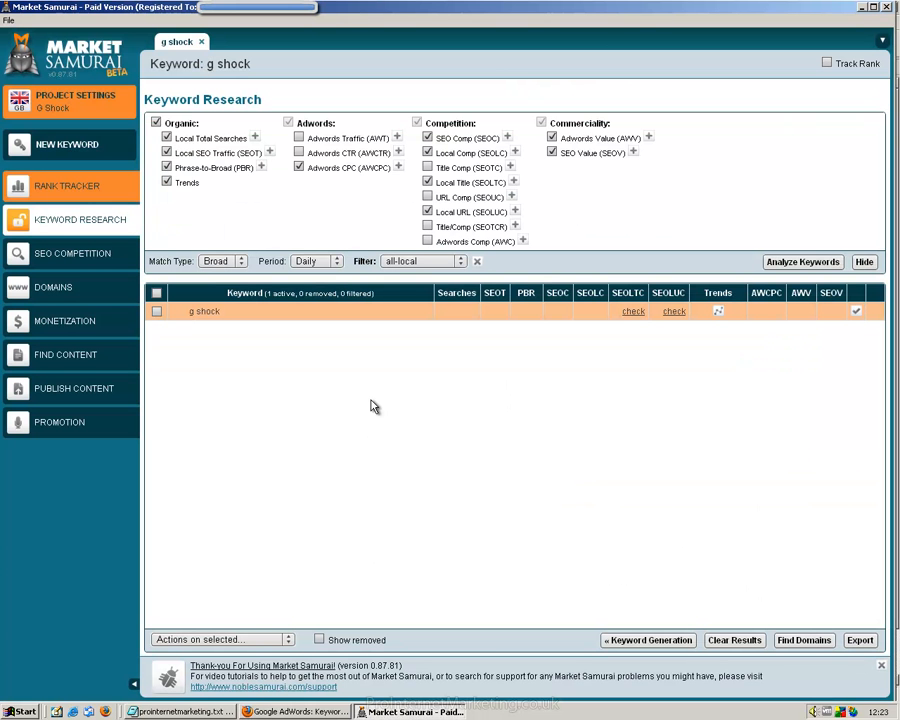
pyautogui.click(250, 711)
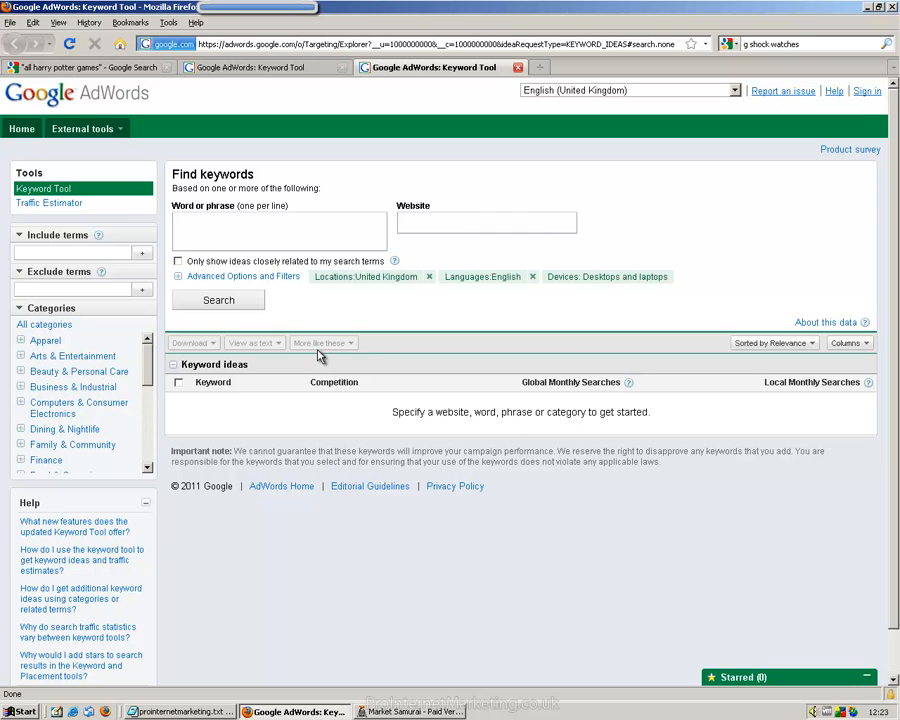
pyautogui.click(402, 710)
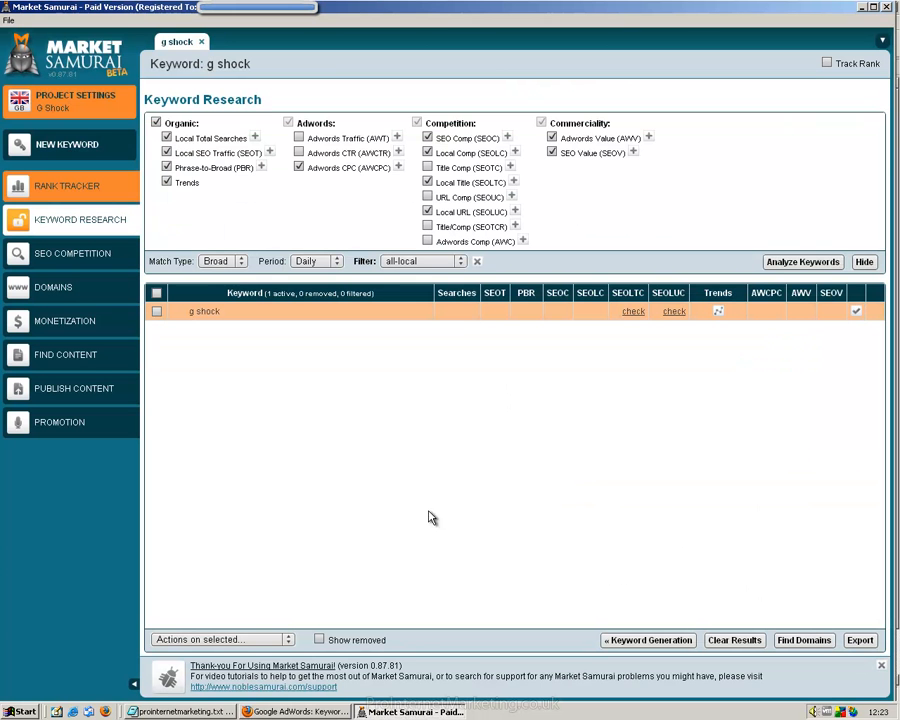
pyautogui.click(424, 262)
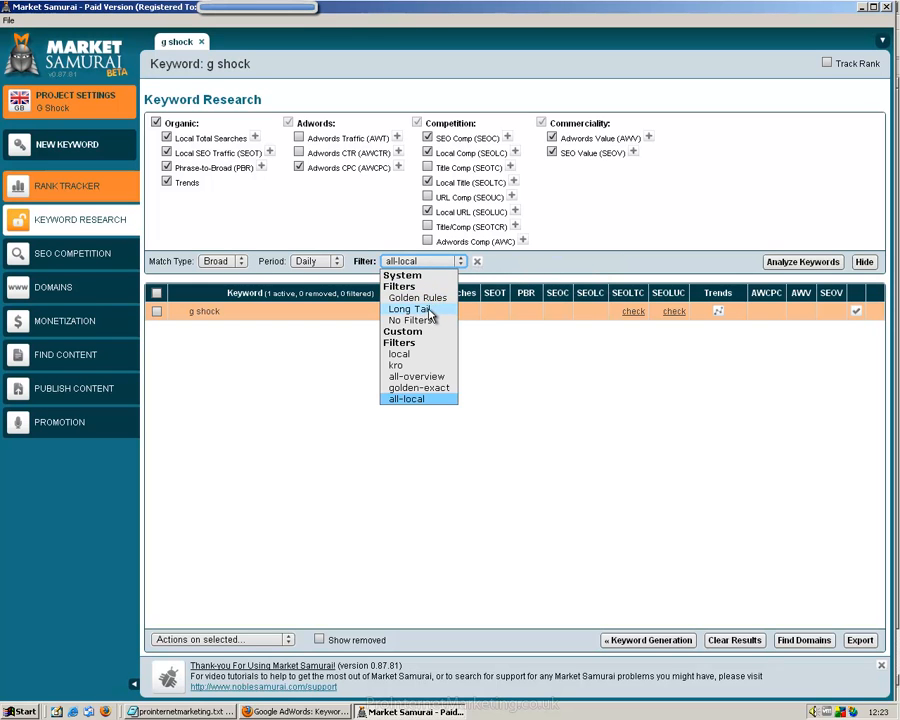
pyautogui.click(433, 379)
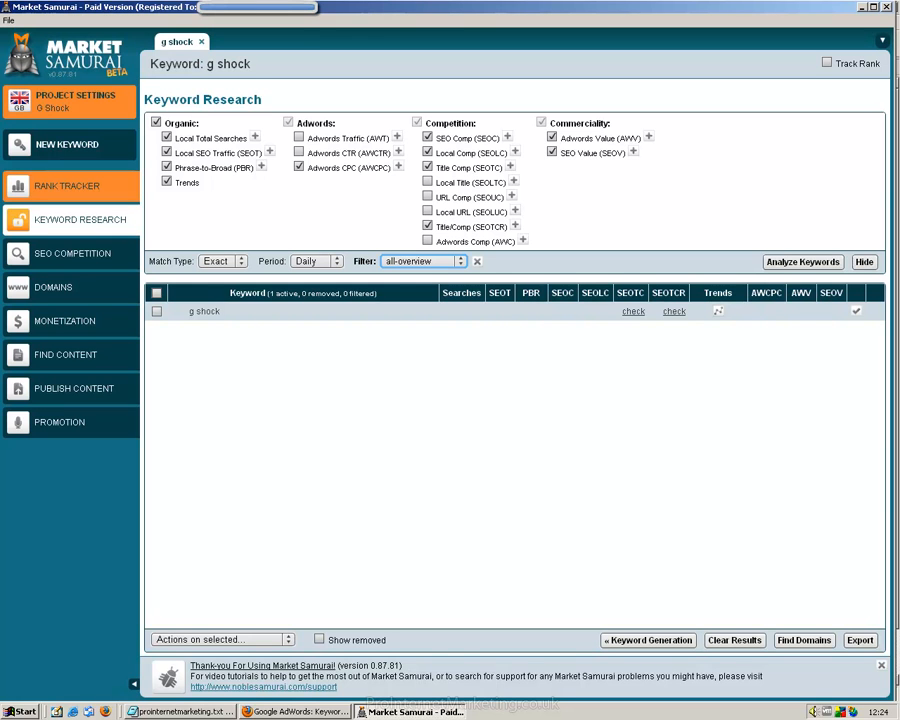
pyautogui.hotkey('alt', 'Tab')
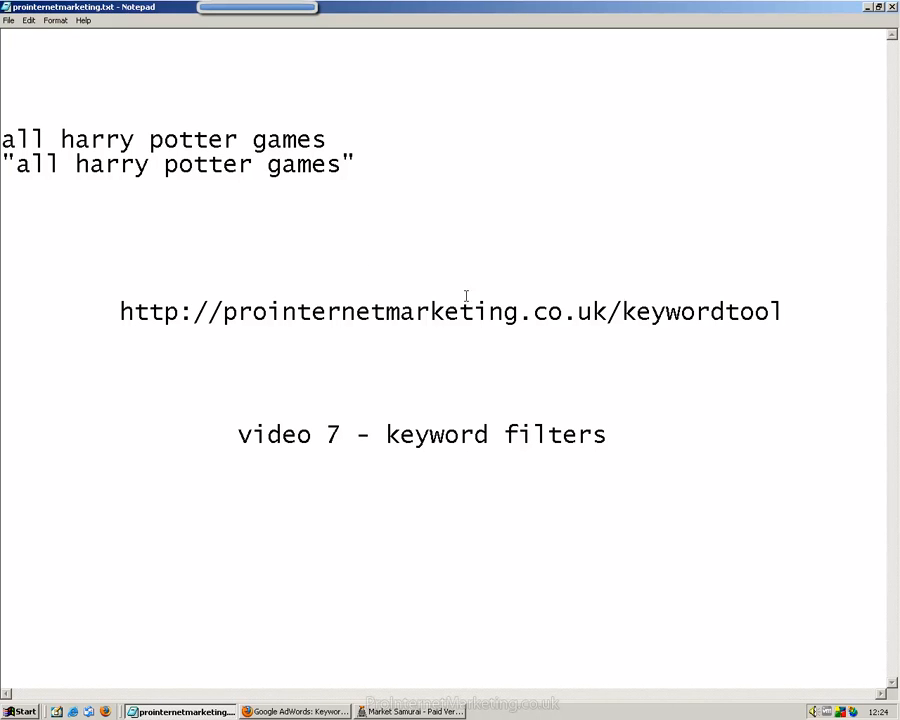
pyautogui.moveTo(784, 315); pyautogui.dragTo(334, 319)
pyautogui.click(168, 319)
pyautogui.moveTo(121, 313); pyautogui.dragTo(607, 313)
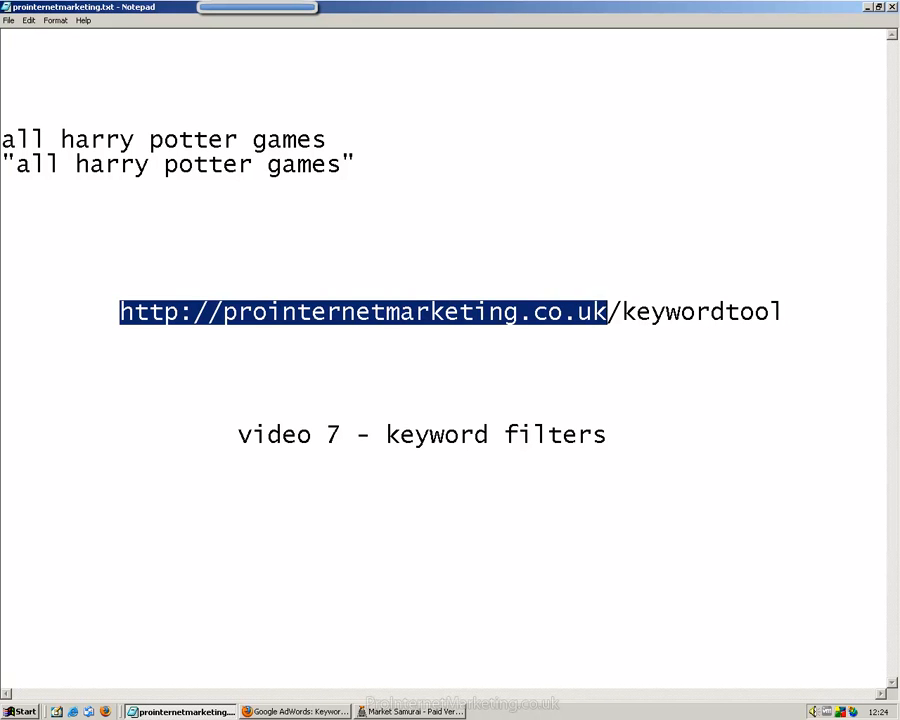